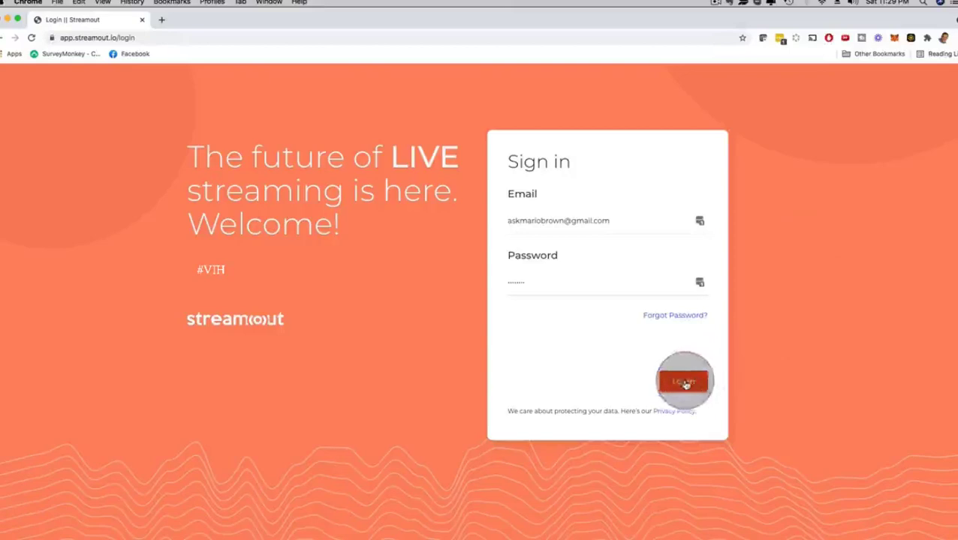
# Step: Sign in with the filled-in credentials and allow the site to show notifications
pyautogui.click(683, 382)
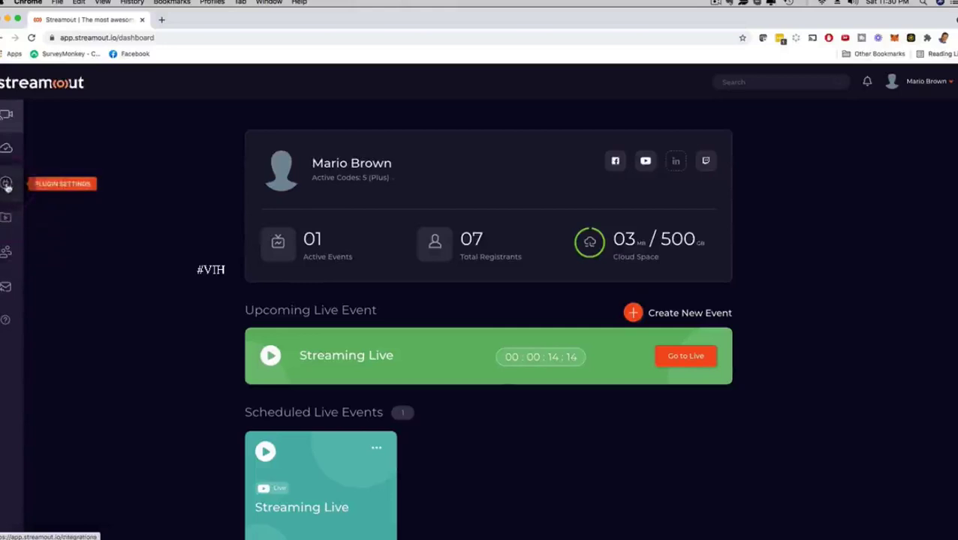
pyautogui.click(939, 83)
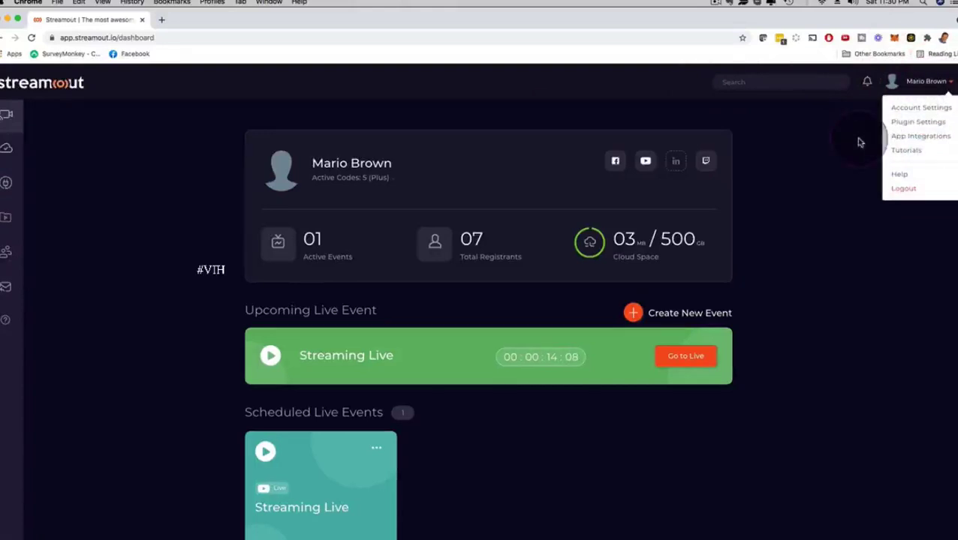
pyautogui.click(851, 163)
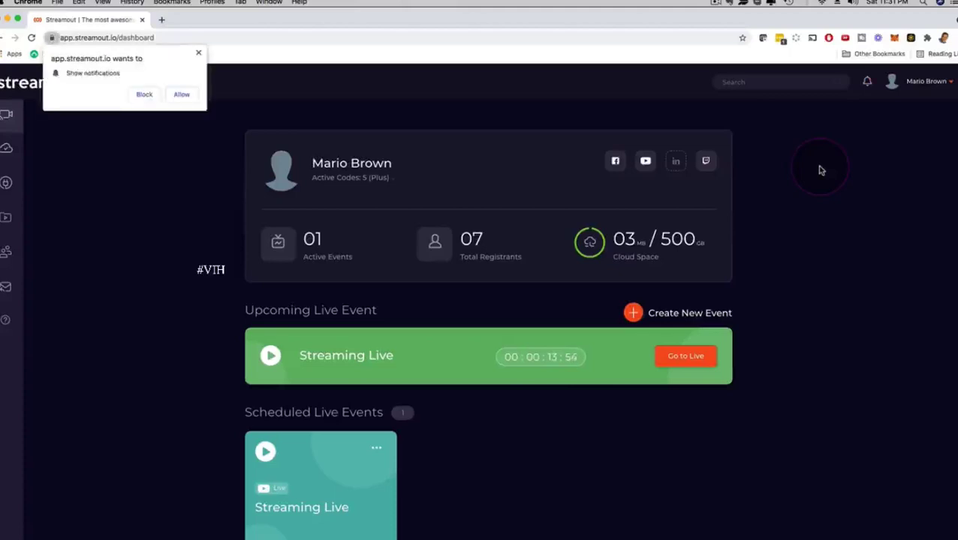
pyautogui.click(181, 95)
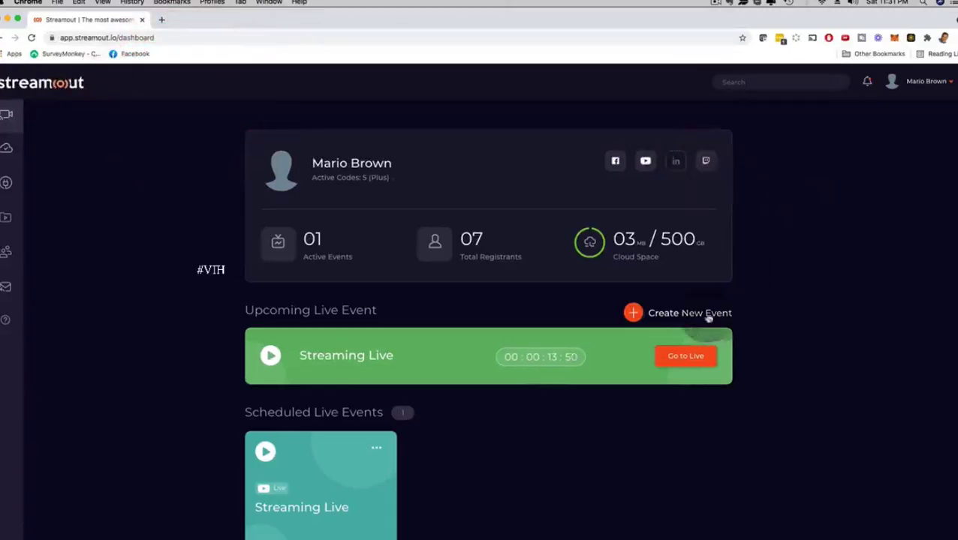
# Step: Start a new Facebook Live event for the timeline, title it "Live Demo" and choose Schedule Live
pyautogui.click(635, 315)
pyautogui.click(634, 316)
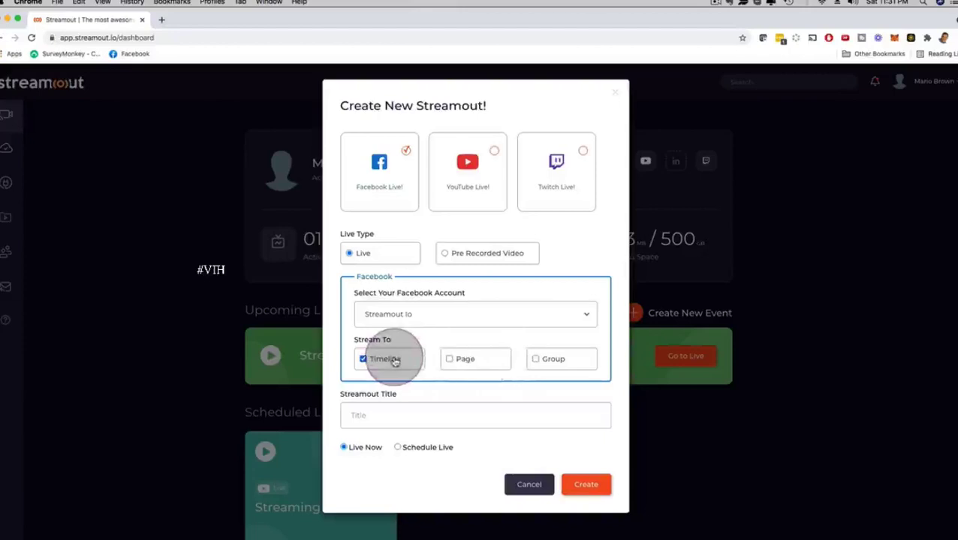
pyautogui.click(370, 416)
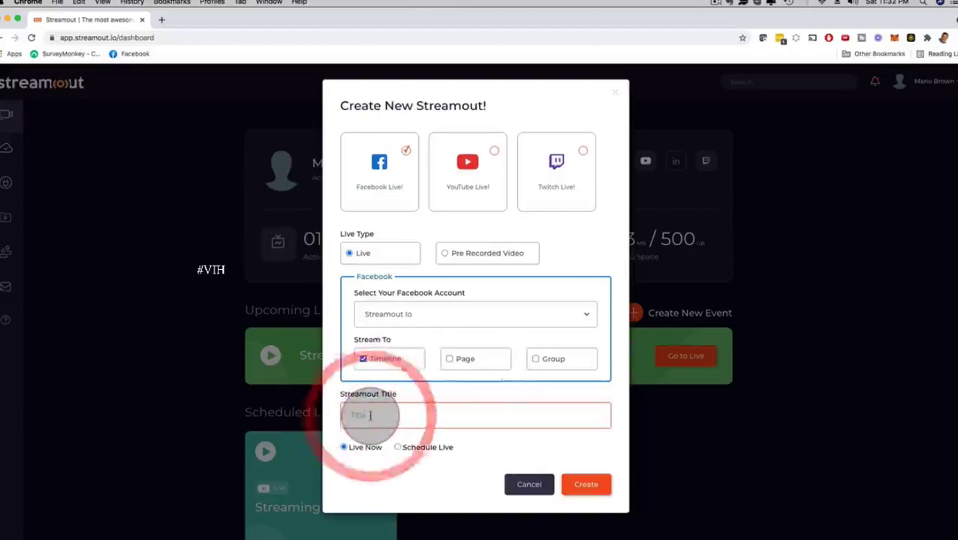
pyautogui.write('Live Demo')
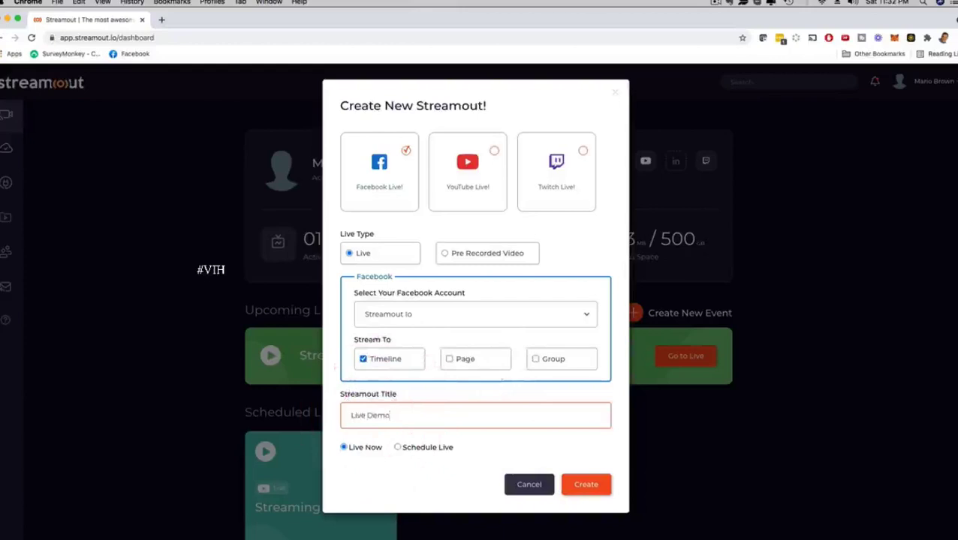
pyautogui.click(344, 448)
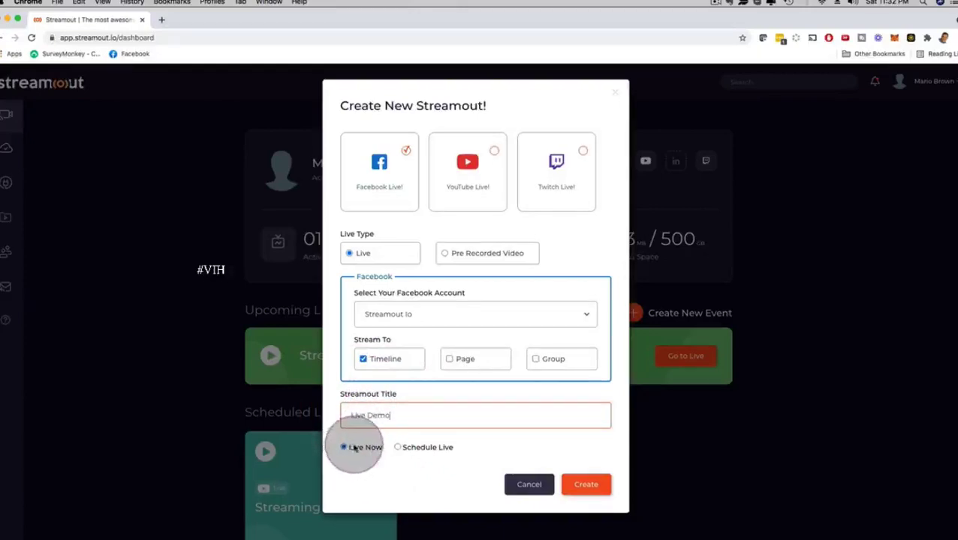
pyautogui.click(399, 448)
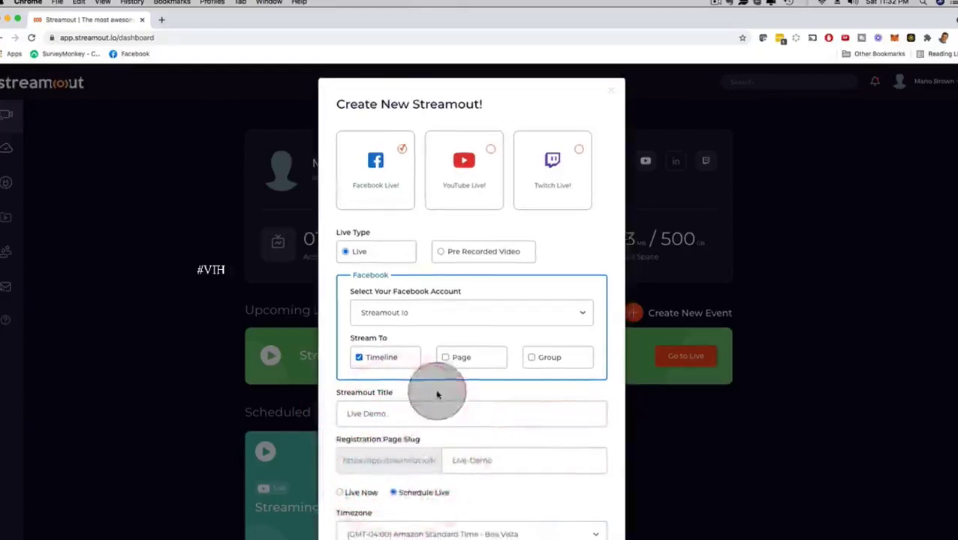
# Step: Create the scheduled event with the date Saturday July 31, 2021, start time 11:59 PM and email notifications
pyautogui.scroll(-3, 435, 383)
pyautogui.scroll(-2, 424, 381)
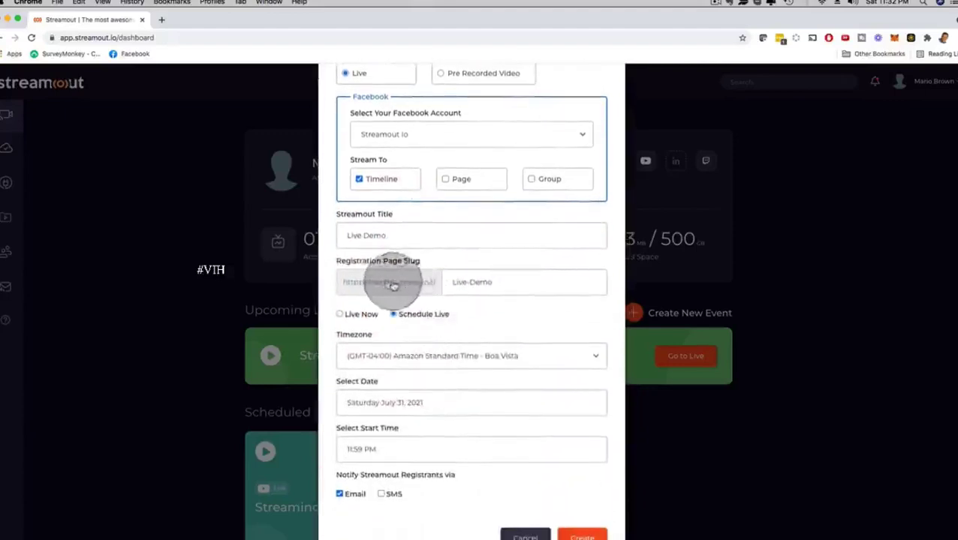
pyautogui.scroll(-1, 370, 291)
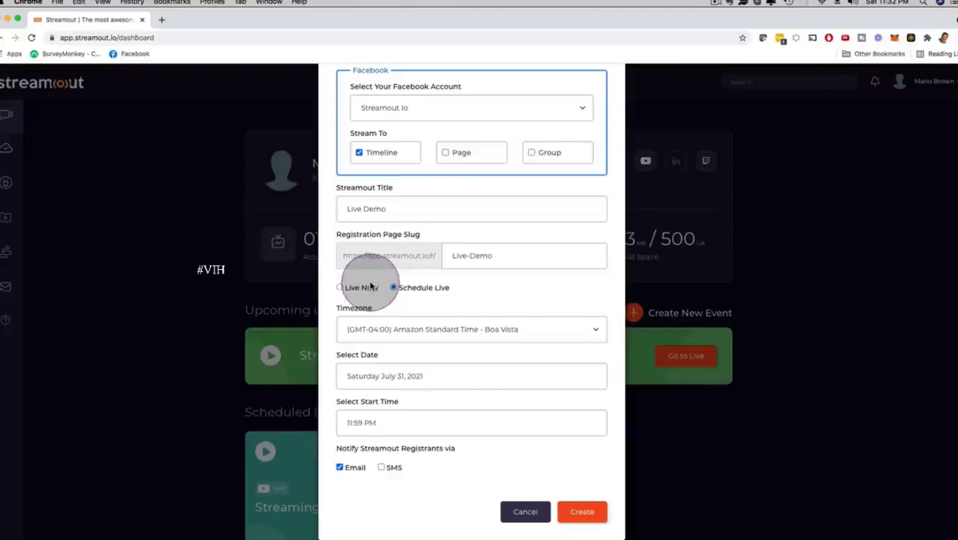
pyautogui.click(389, 376)
pyautogui.click(508, 302)
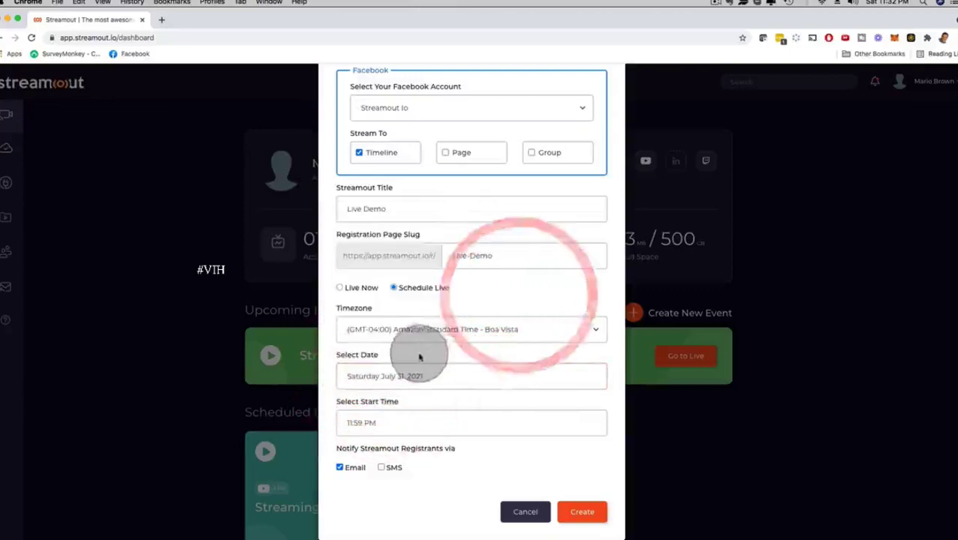
pyautogui.scroll(-1, 379, 428)
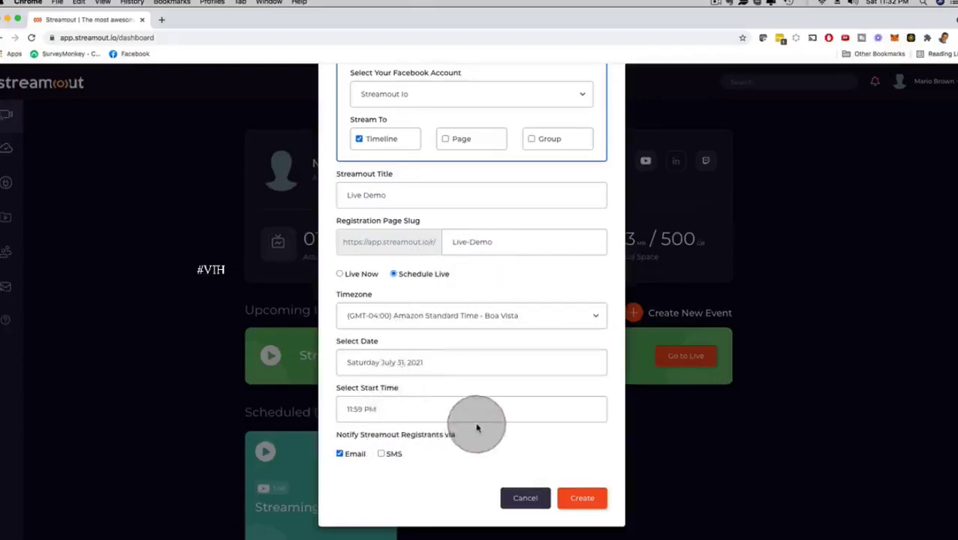
pyautogui.scroll(3, 451, 326)
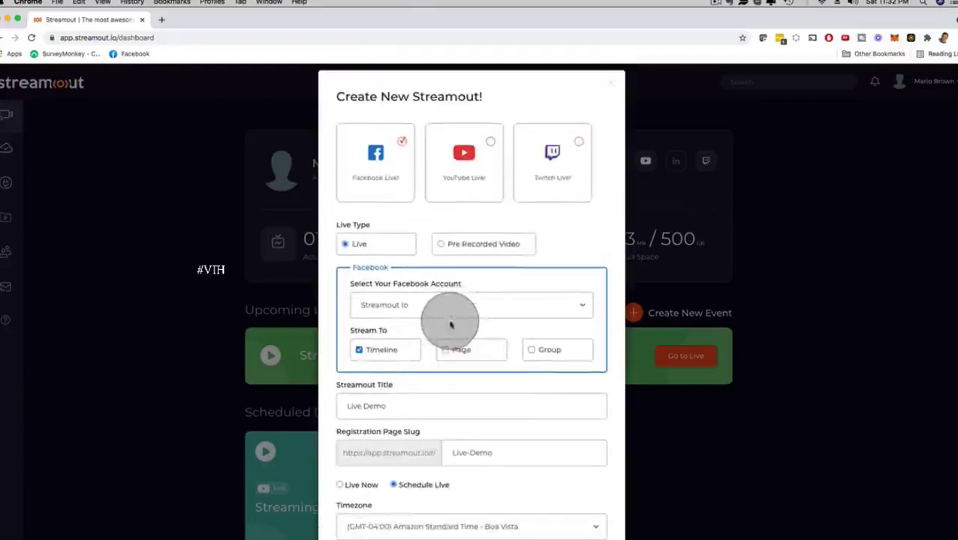
pyautogui.scroll(-5, 439, 360)
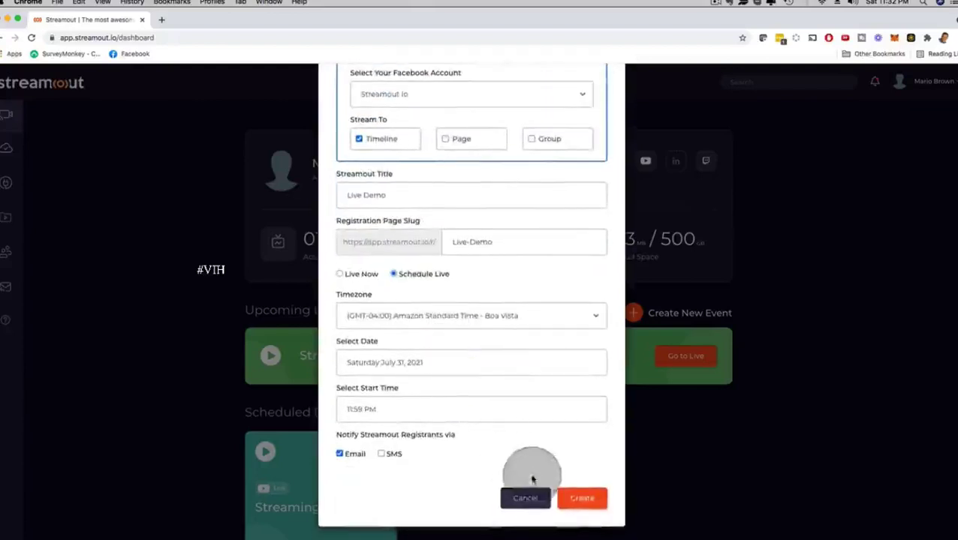
pyautogui.click(579, 497)
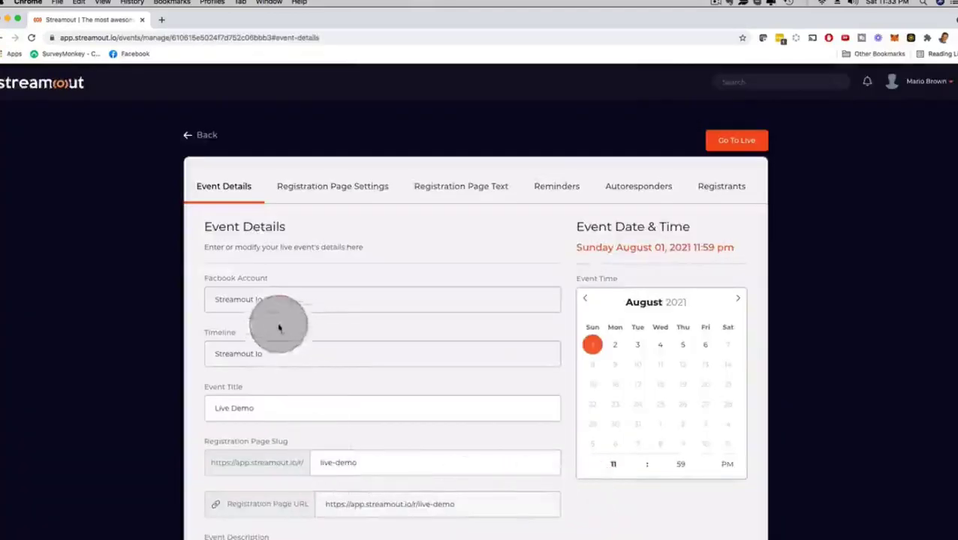
# Step: Examine the new event's details, including its account, title, registration page slug and date
pyautogui.scroll(-2, 146, 244)
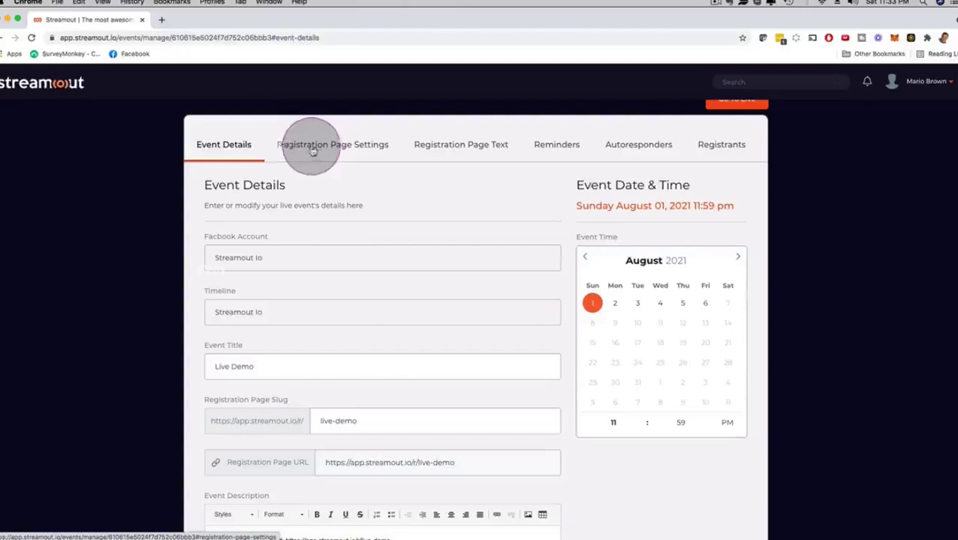
pyautogui.scroll(-1, 137, 175)
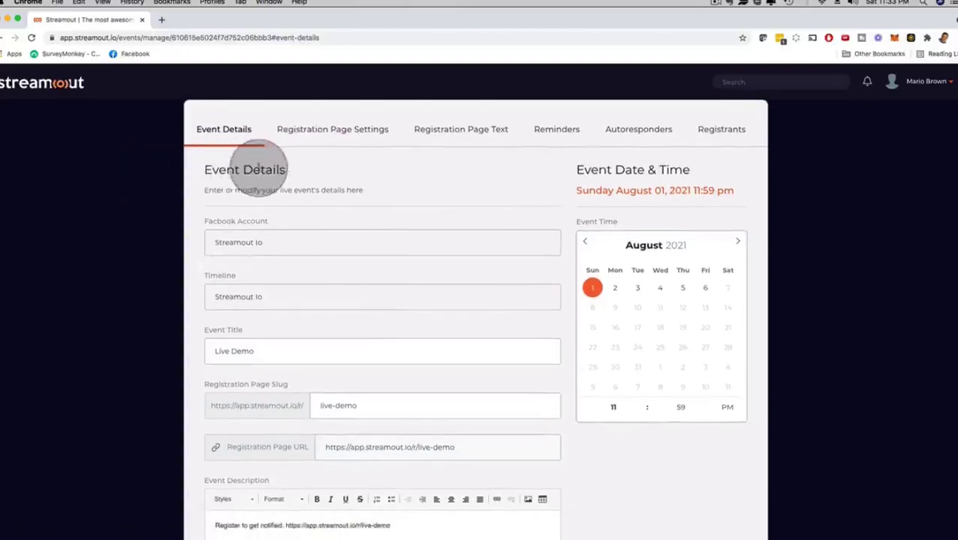
pyautogui.scroll(-1, 232, 214)
pyautogui.scroll(-2, 232, 214)
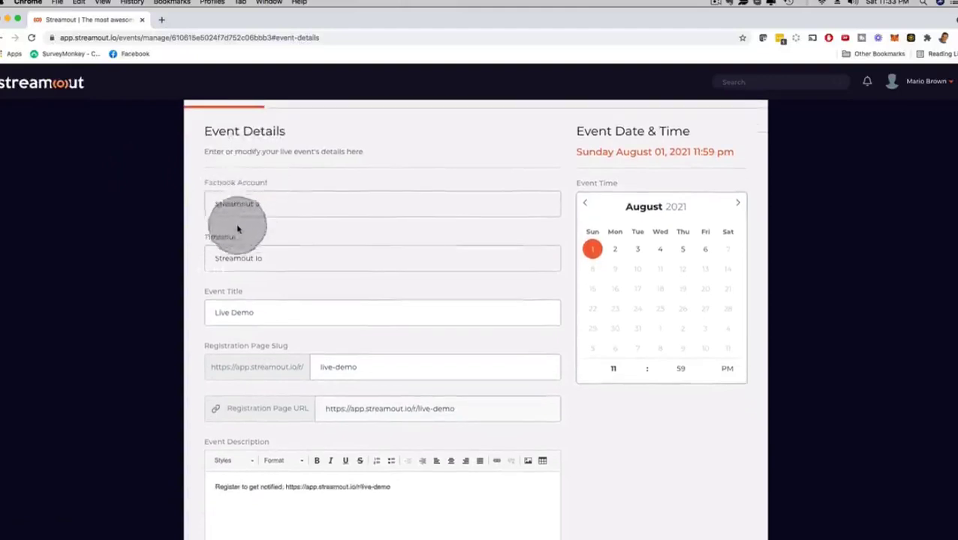
pyautogui.scroll(-1, 168, 253)
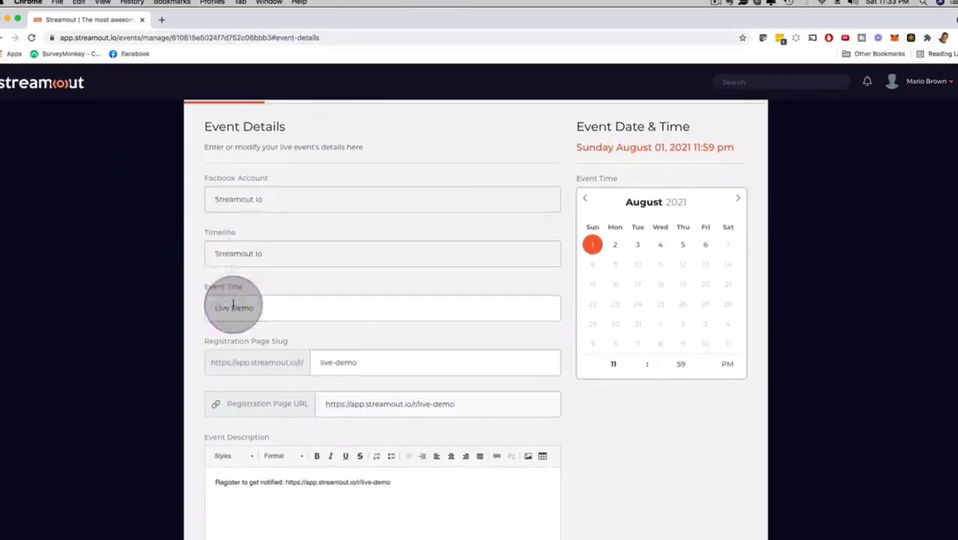
pyautogui.scroll(-1, 161, 280)
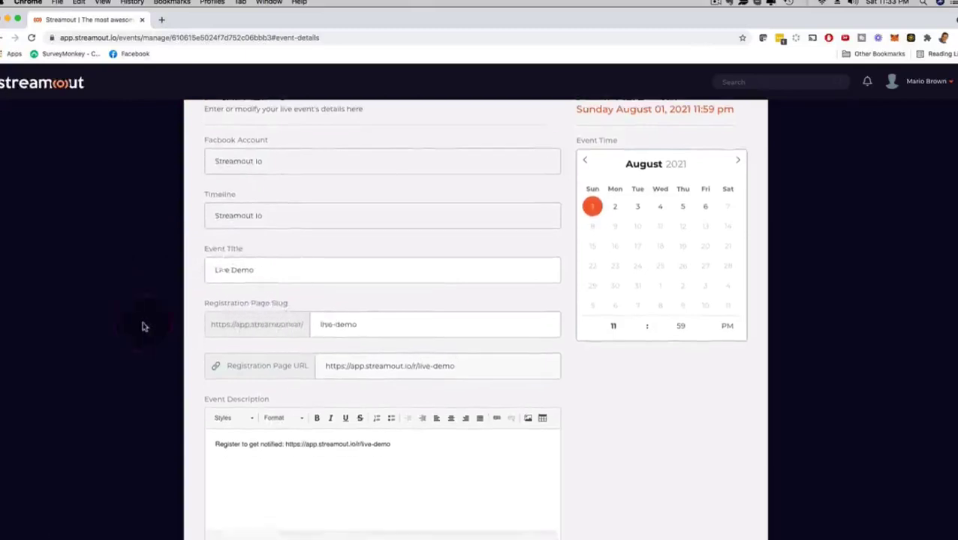
pyautogui.scroll(-2, 224, 321)
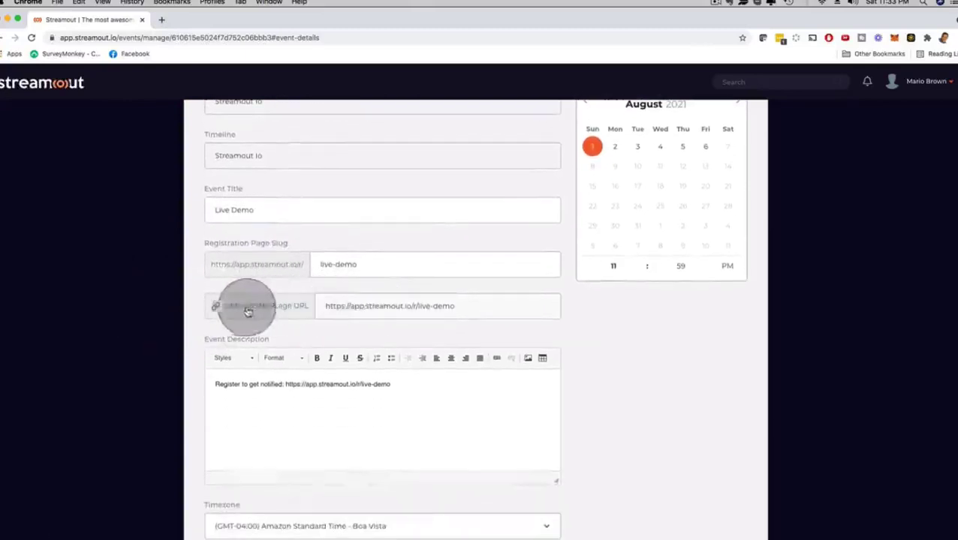
# Step: Open the event's public registration page and examine its header, countdown, date and sign-up form
pyautogui.click(215, 306)
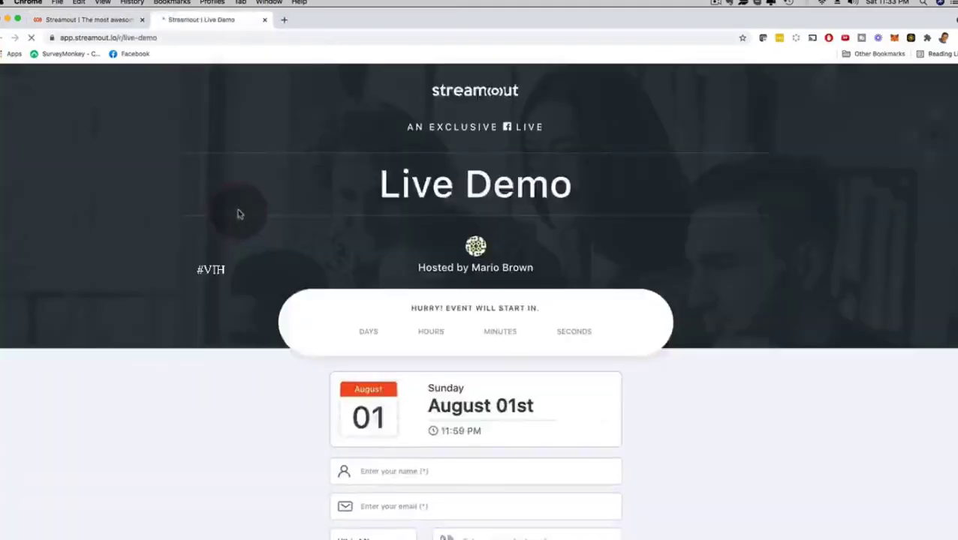
pyautogui.scroll(-3, 128, 272)
pyautogui.scroll(3, 129, 271)
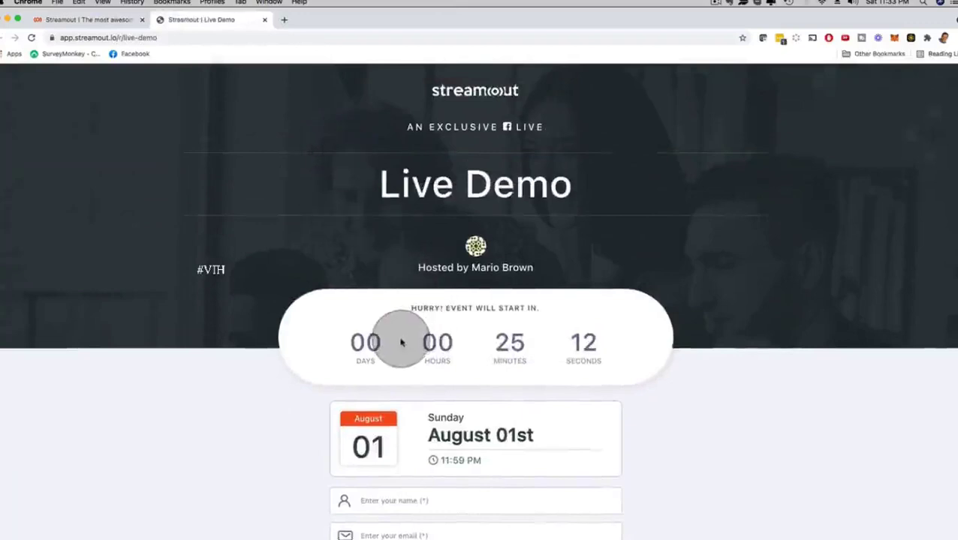
pyautogui.scroll(-4, 278, 332)
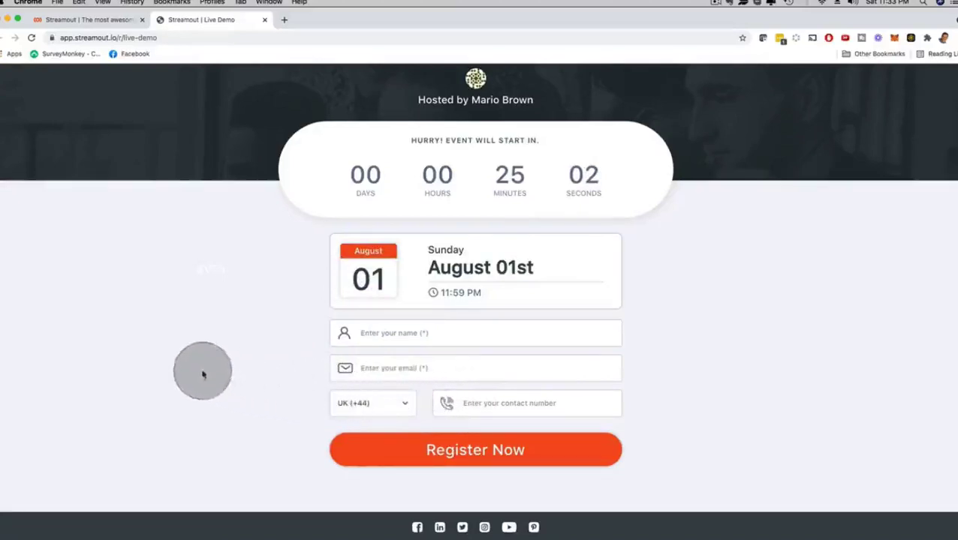
pyautogui.scroll(1, 185, 360)
pyautogui.scroll(1, 185, 360)
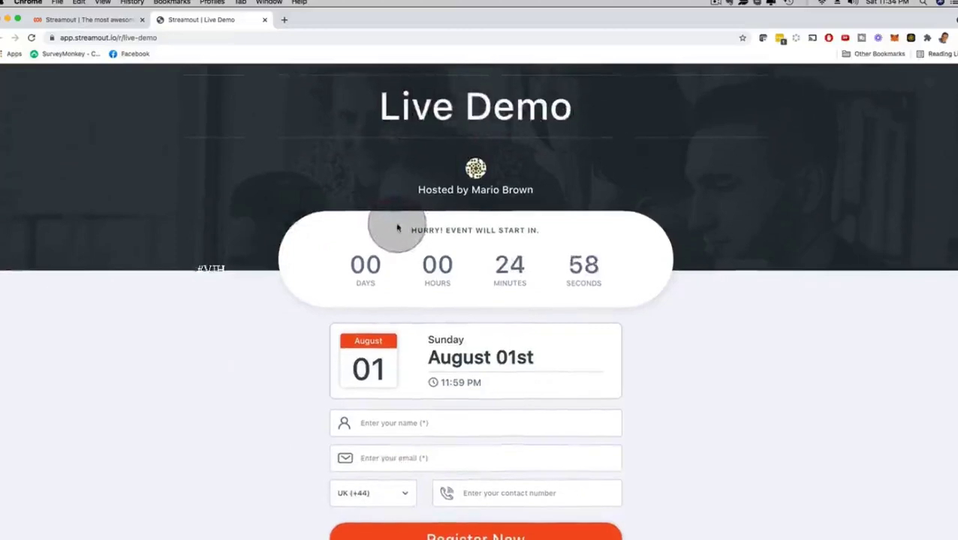
pyautogui.scroll(-1, 364, 233)
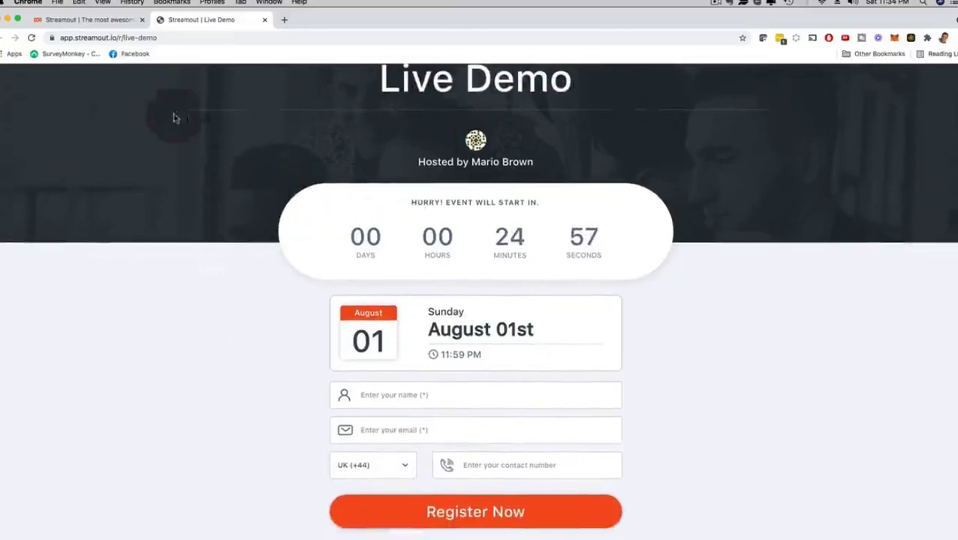
# Step: Return to the event details and examine the description text, timezone and registrant notification options
pyautogui.click(90, 19)
pyautogui.scroll(-5, 137, 343)
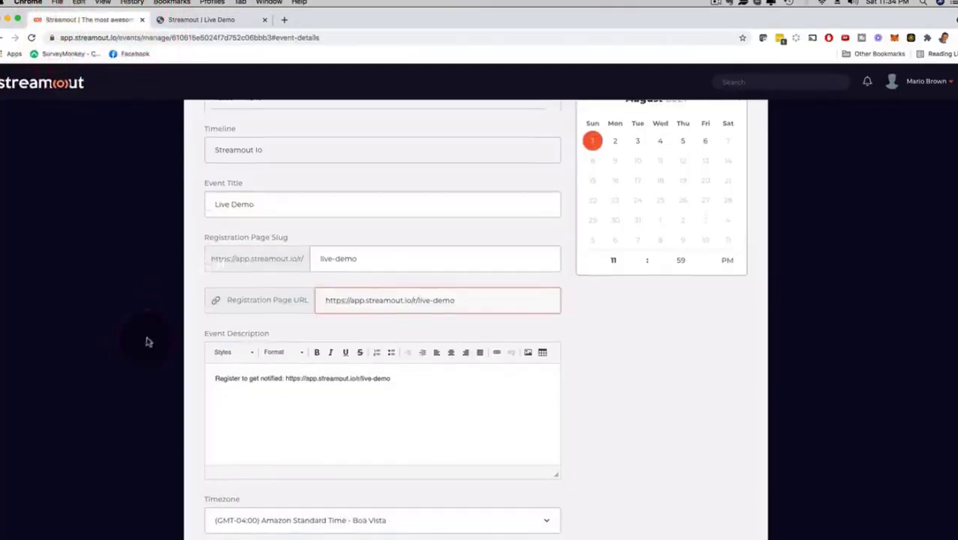
pyautogui.click(242, 268)
pyautogui.moveTo(223, 251); pyautogui.dragTo(363, 252)
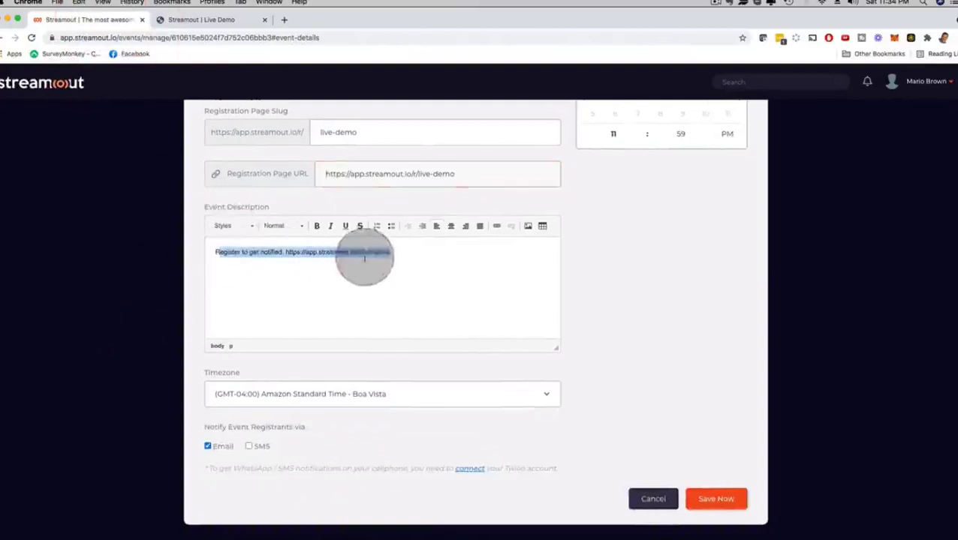
pyautogui.click(75, 289)
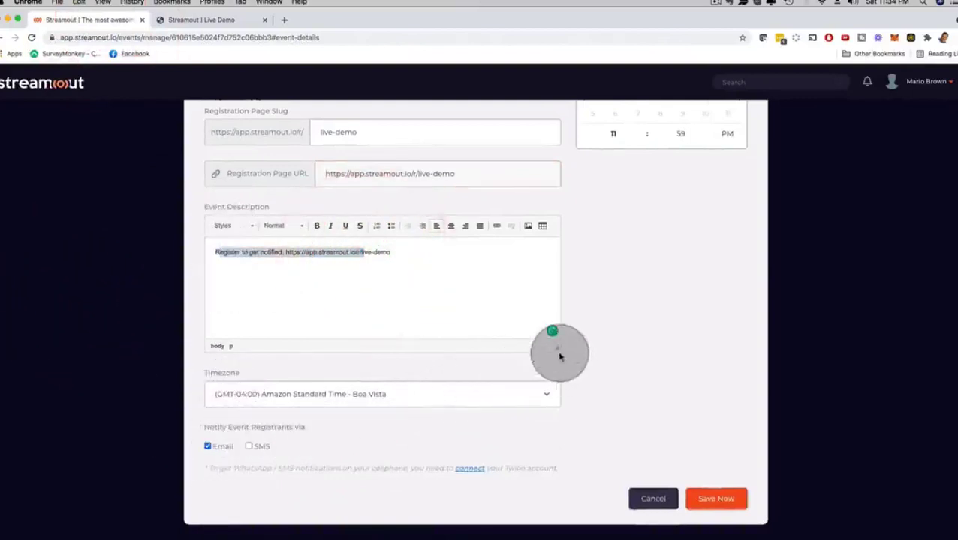
pyautogui.scroll(5, 703, 343)
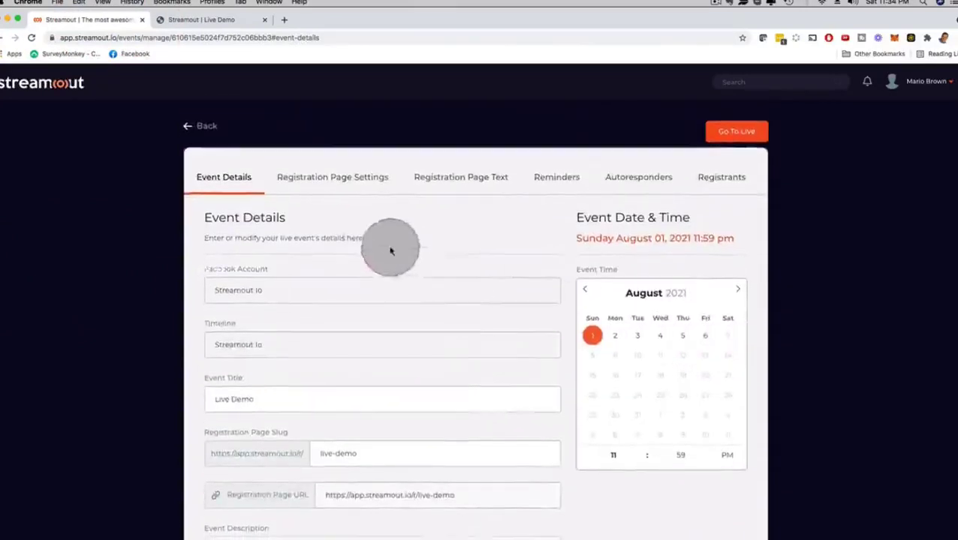
# Step: Open the registration page settings and examine the logo, header text, timer, background and colour options alongside the preview
pyautogui.click(319, 184)
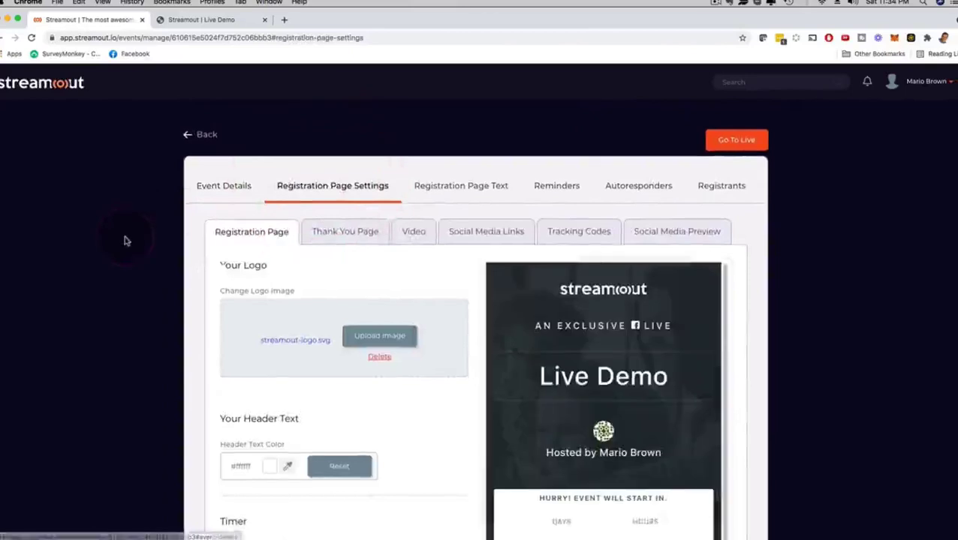
pyautogui.scroll(-1, 124, 239)
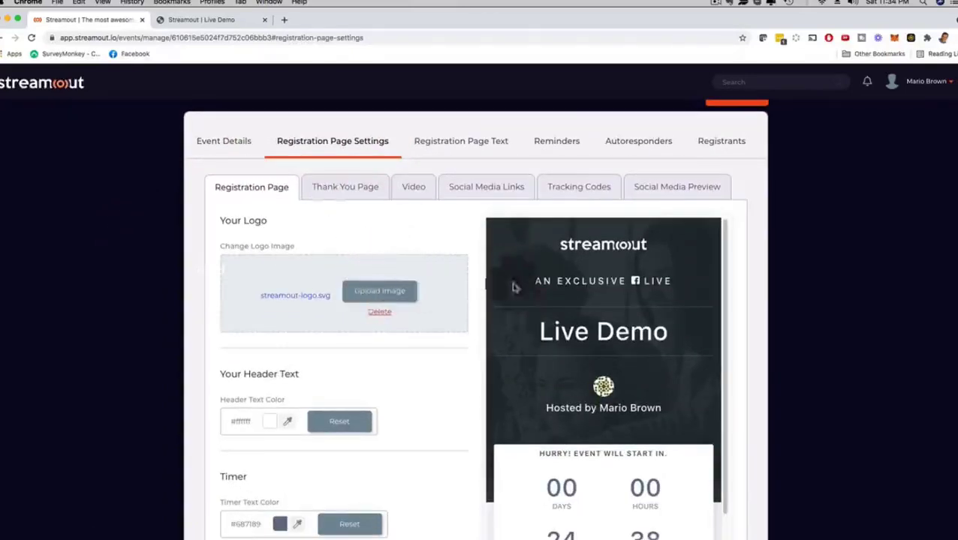
pyautogui.scroll(-3, 555, 300)
pyautogui.scroll(-1, 390, 323)
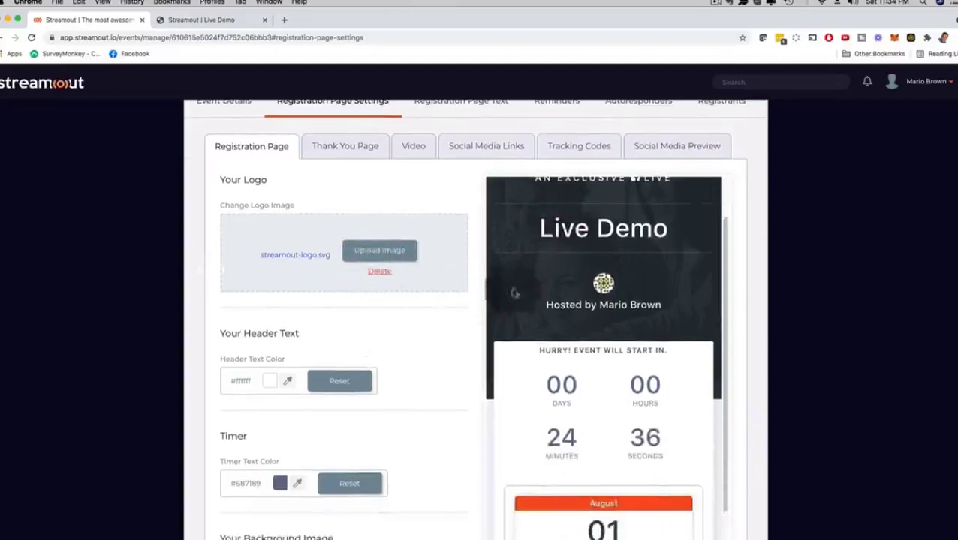
pyautogui.scroll(-2, 391, 326)
pyautogui.scroll(-7, 392, 328)
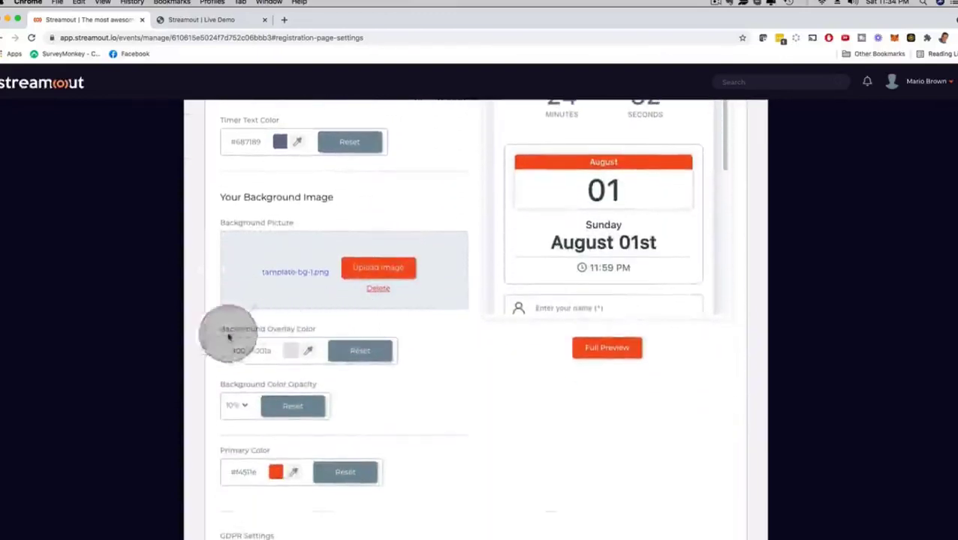
# Step: Enable the registration page's GDPR option to examine its content editor, and turn the option off again
pyautogui.scroll(-3, 300, 337)
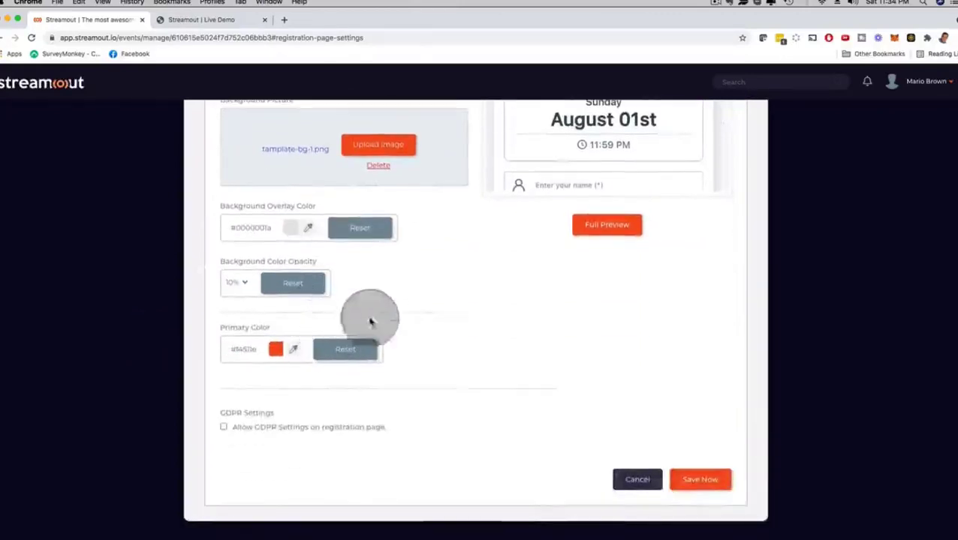
pyautogui.click(223, 428)
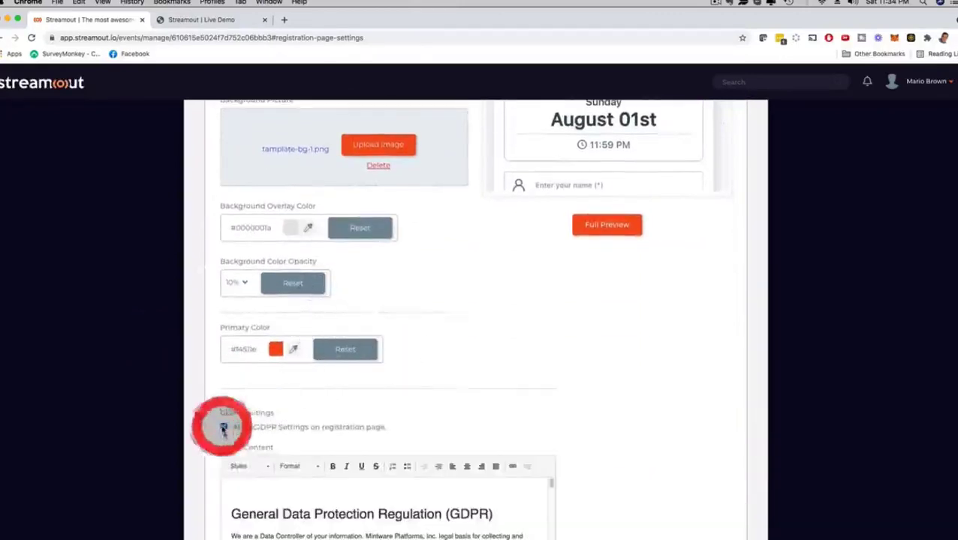
pyautogui.scroll(-4, 210, 417)
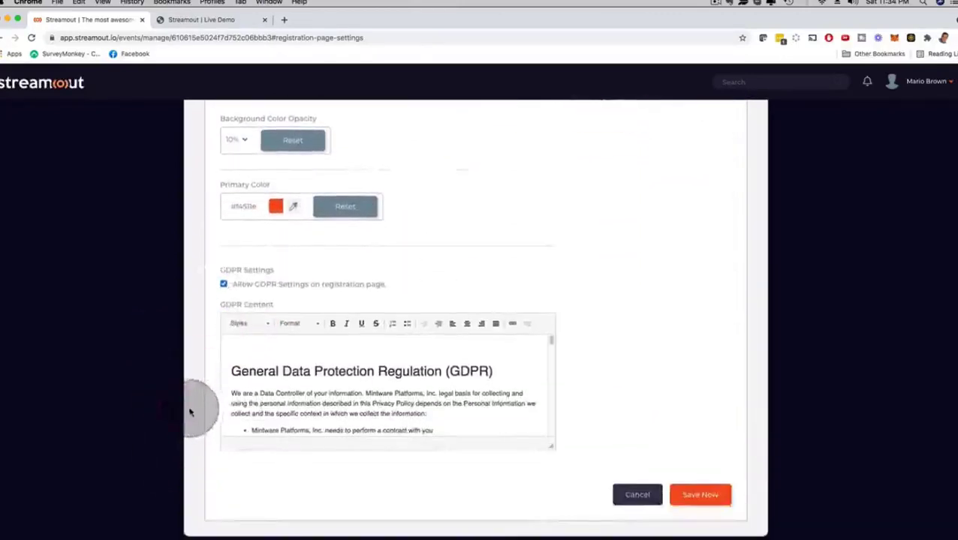
pyautogui.click(223, 284)
pyautogui.scroll(2, 206, 315)
pyautogui.scroll(3, 201, 327)
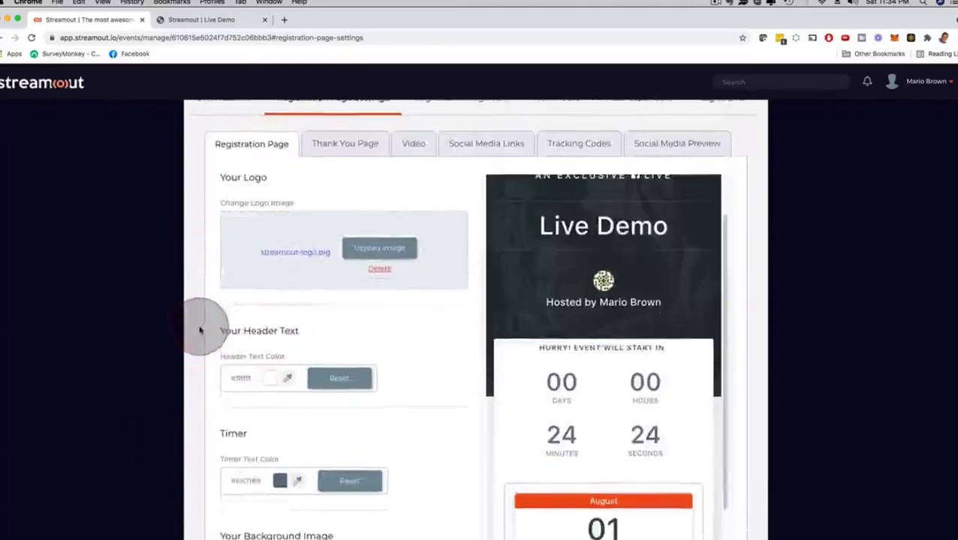
# Step: Examine the thank-you page's header, timer, background and colour settings, and open the registration page's video settings
pyautogui.click(331, 232)
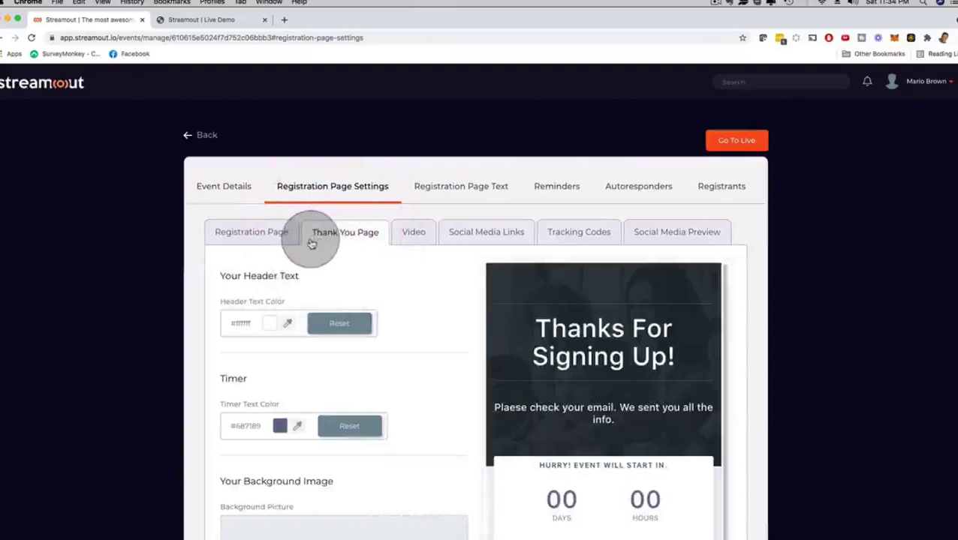
pyautogui.scroll(-4, 224, 284)
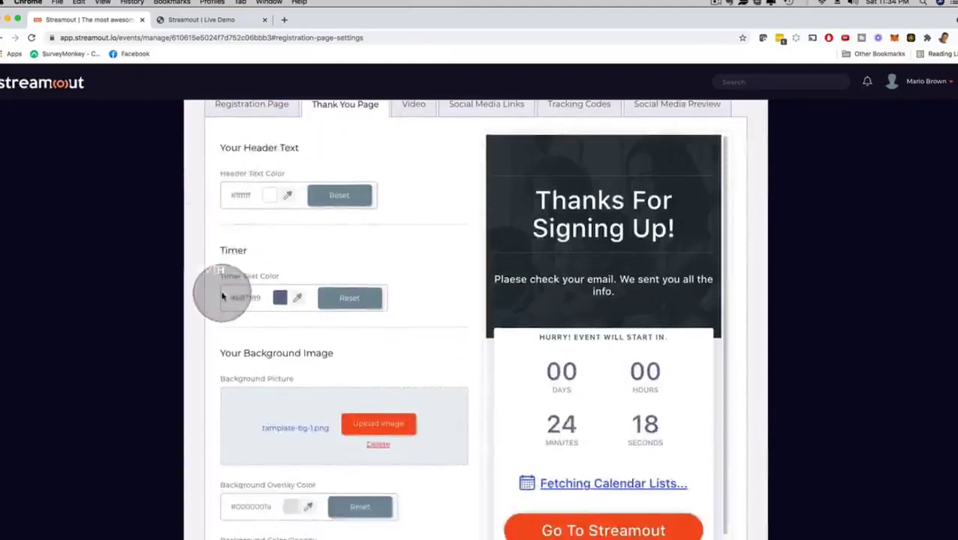
pyautogui.scroll(-4, 222, 300)
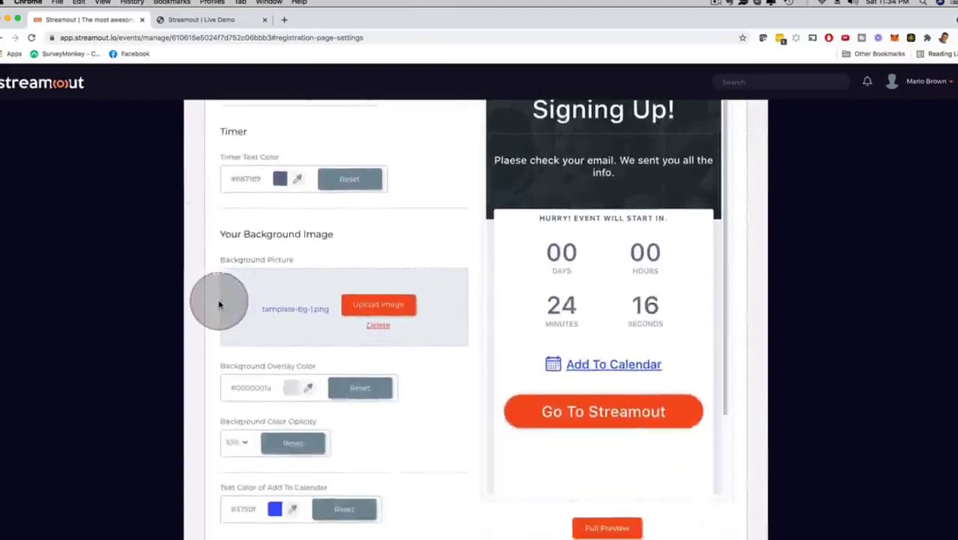
pyautogui.scroll(-4, 219, 305)
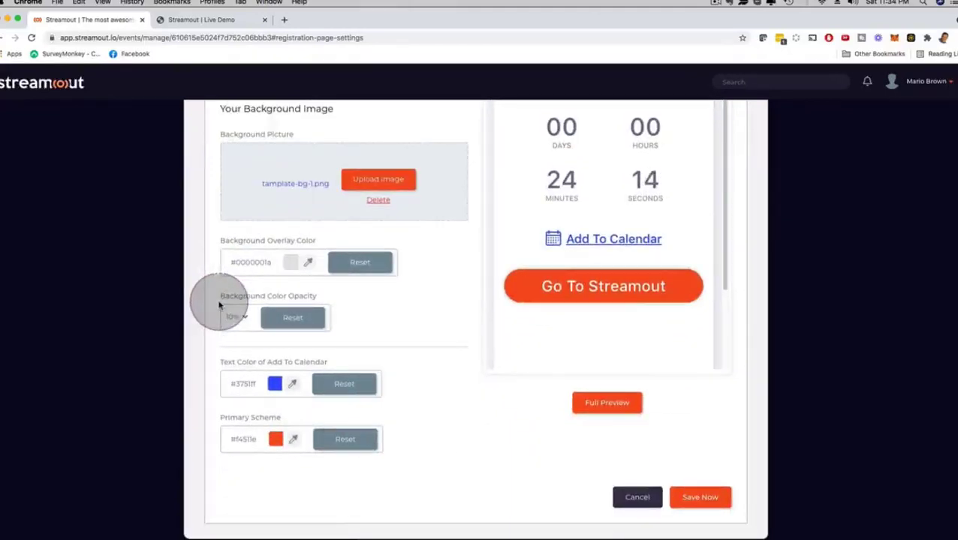
pyautogui.scroll(11, 389, 321)
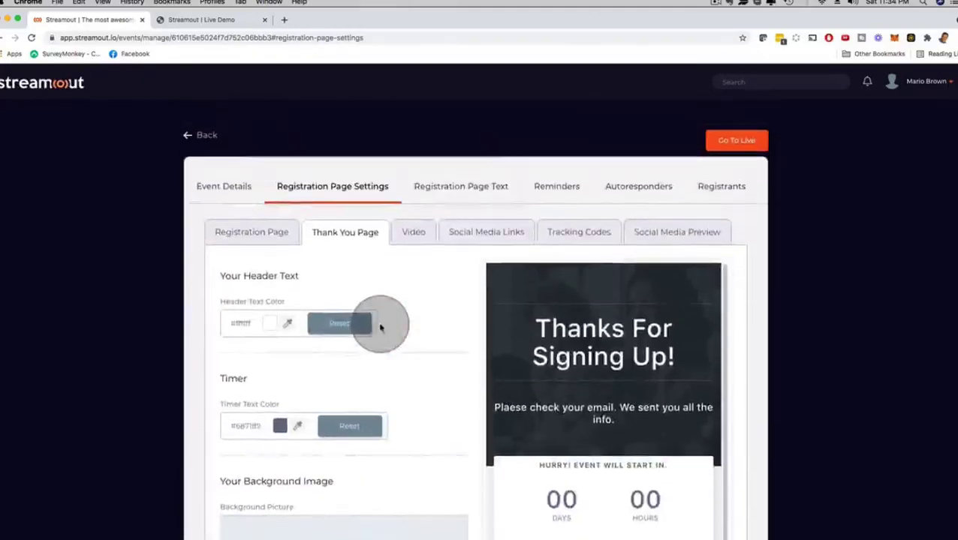
pyautogui.click(415, 240)
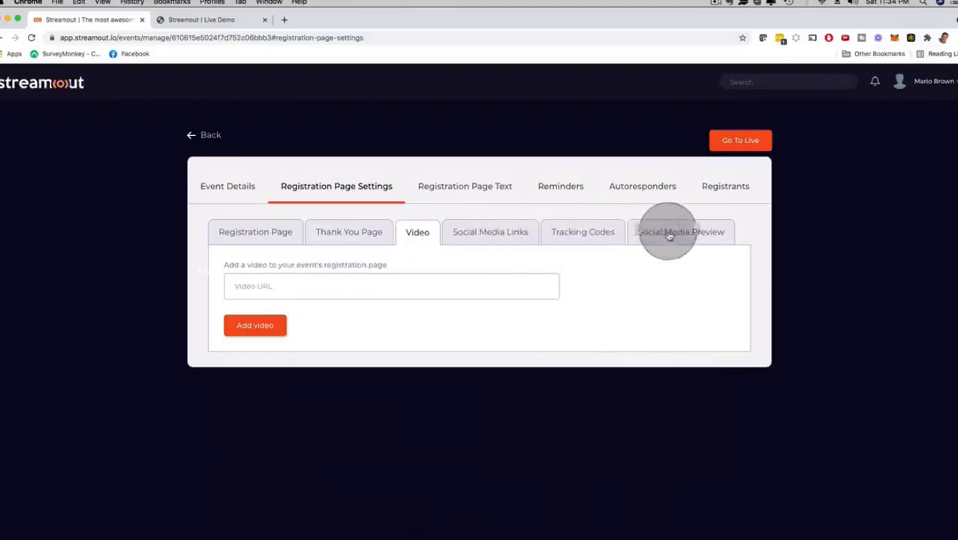
# Step: Open the registration page text settings and examine the default text lines and their replacement fields
pyautogui.click(469, 193)
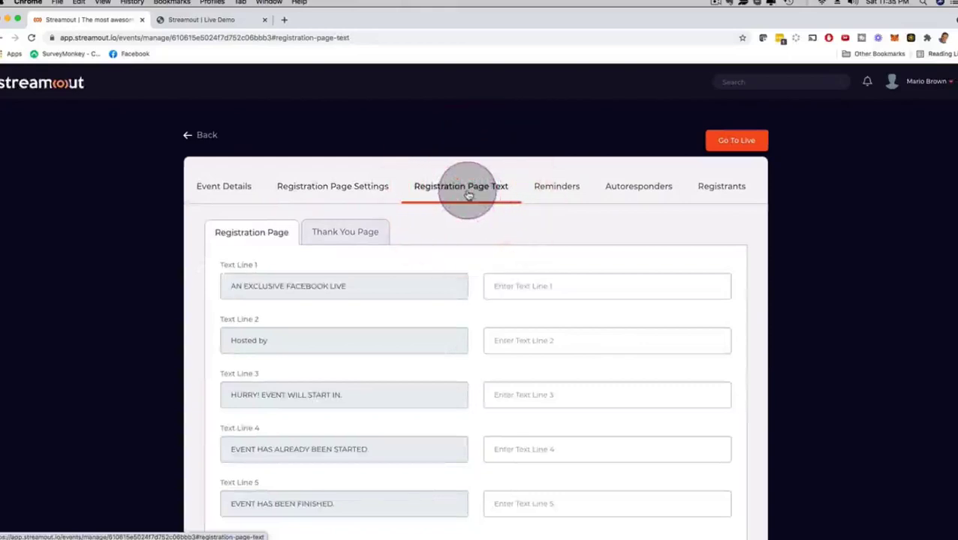
pyautogui.scroll(-4, 428, 240)
pyautogui.scroll(3, 428, 239)
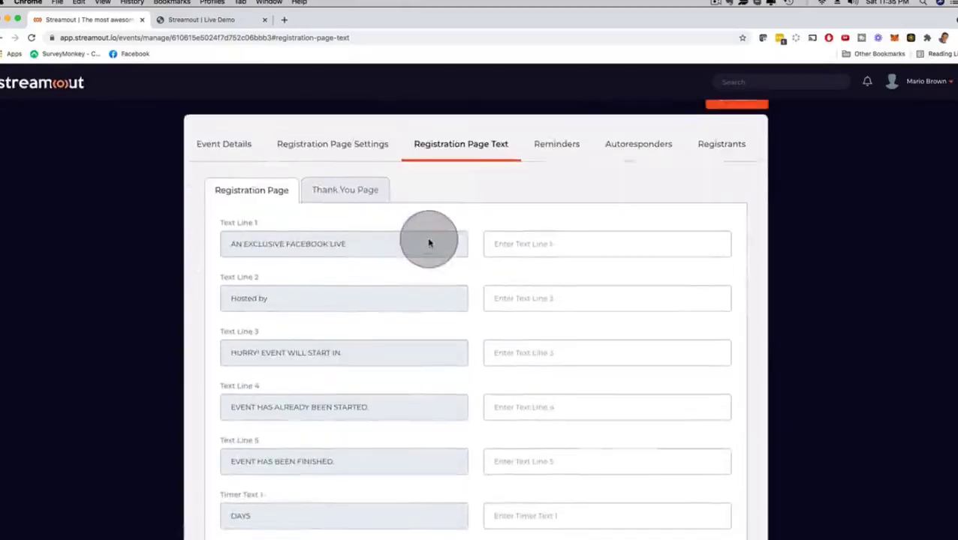
# Step: Open the event's reminders and examine the instant confirmation email, the 5-minutes-before email and the SMS message options
pyautogui.click(559, 144)
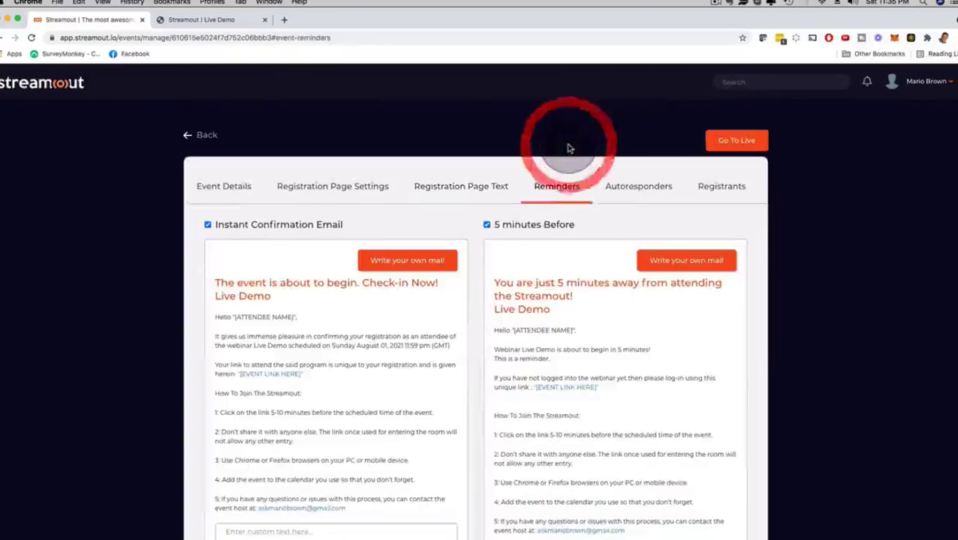
pyautogui.scroll(-2, 299, 259)
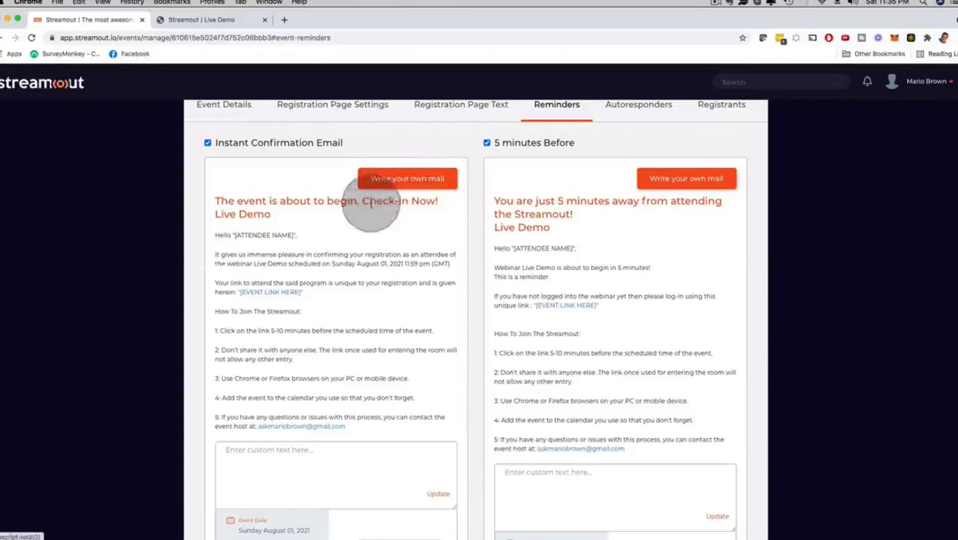
pyautogui.scroll(1, 495, 259)
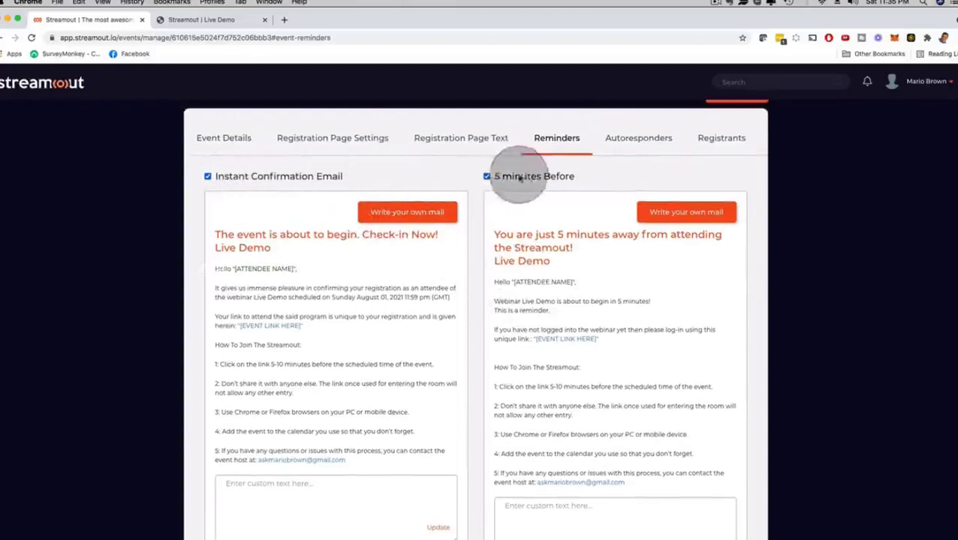
pyautogui.scroll(-5, 490, 244)
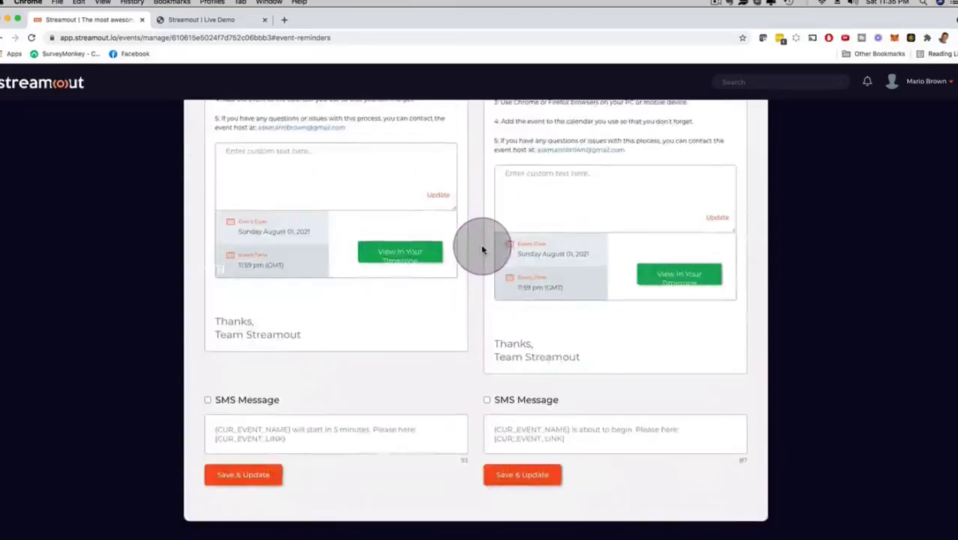
pyautogui.scroll(1, 481, 249)
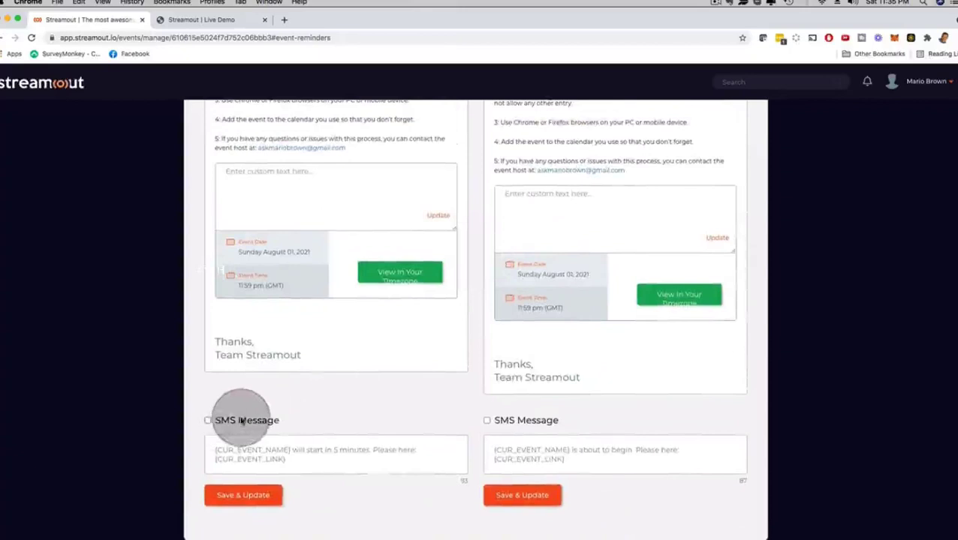
pyautogui.scroll(5, 448, 306)
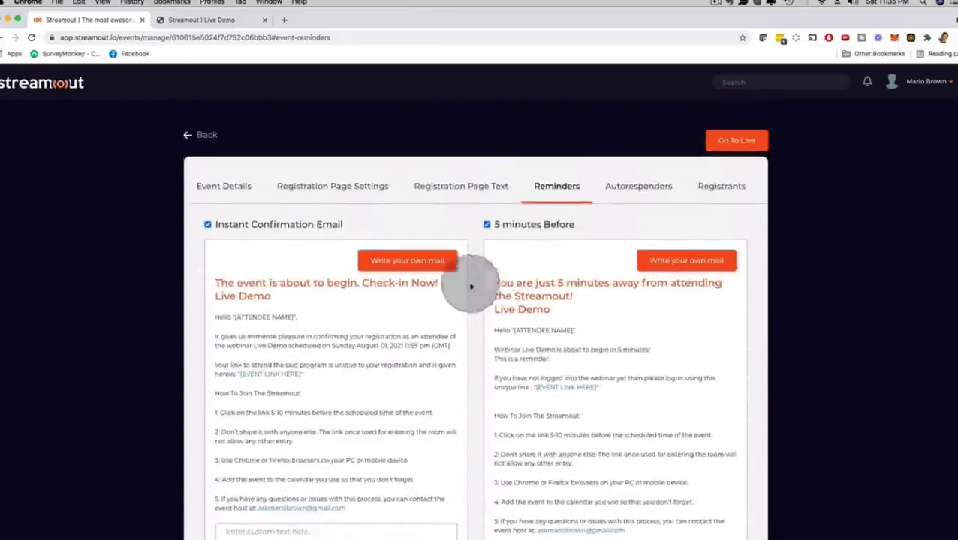
# Step: Open the event's autoresponder settings and examine the autoresponder and list selections
pyautogui.click(626, 192)
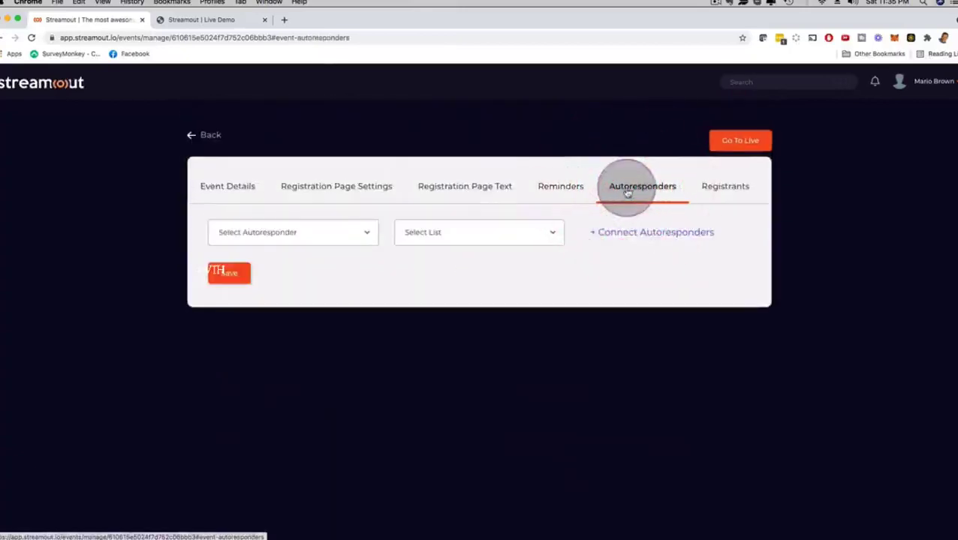
pyautogui.click(543, 232)
pyautogui.click(368, 234)
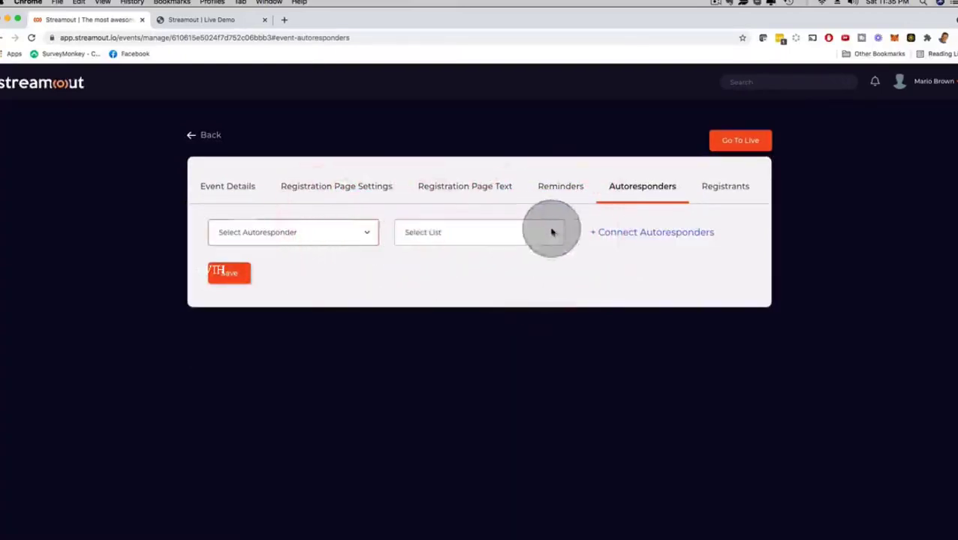
# Step: Open the page for connecting autoresponders and examine the available email service integrations
pyautogui.click(622, 234)
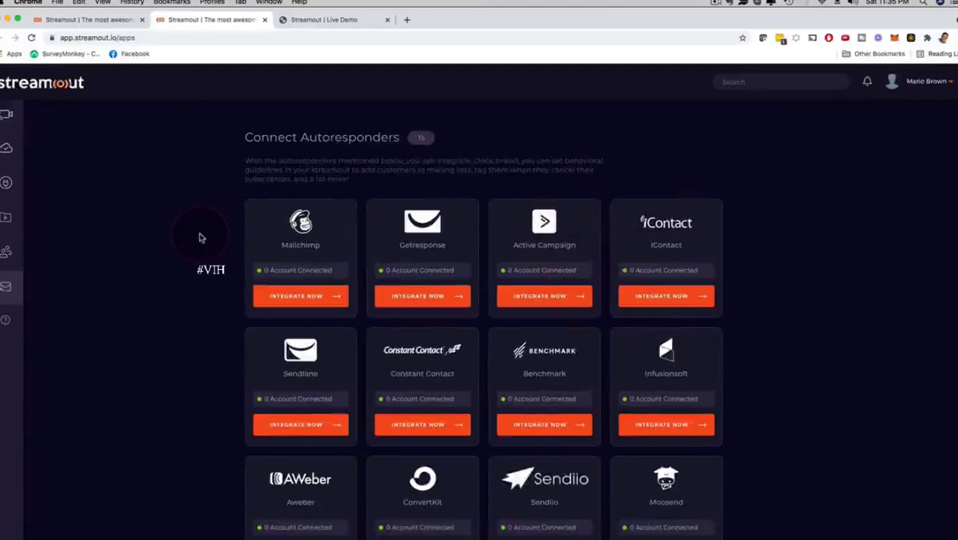
pyautogui.scroll(-2, 262, 254)
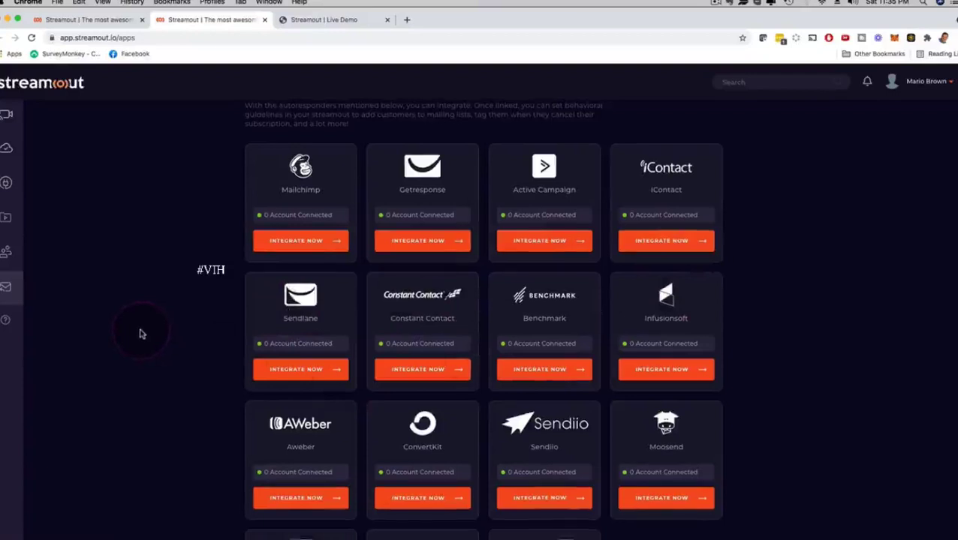
pyautogui.scroll(-3, 141, 334)
pyautogui.scroll(4, 138, 334)
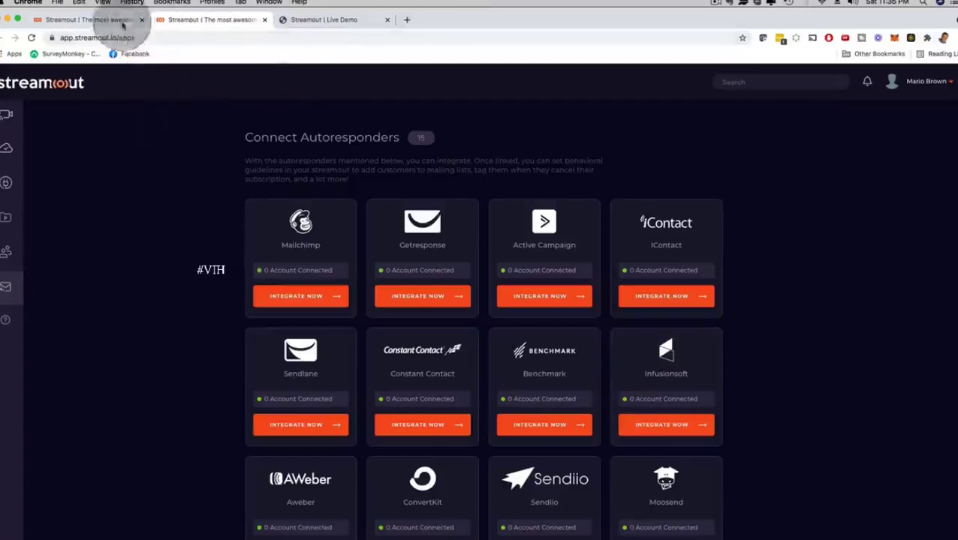
# Step: Return to the event to examine its registrants list with the add and import options, and reopen the event details
pyautogui.click(104, 20)
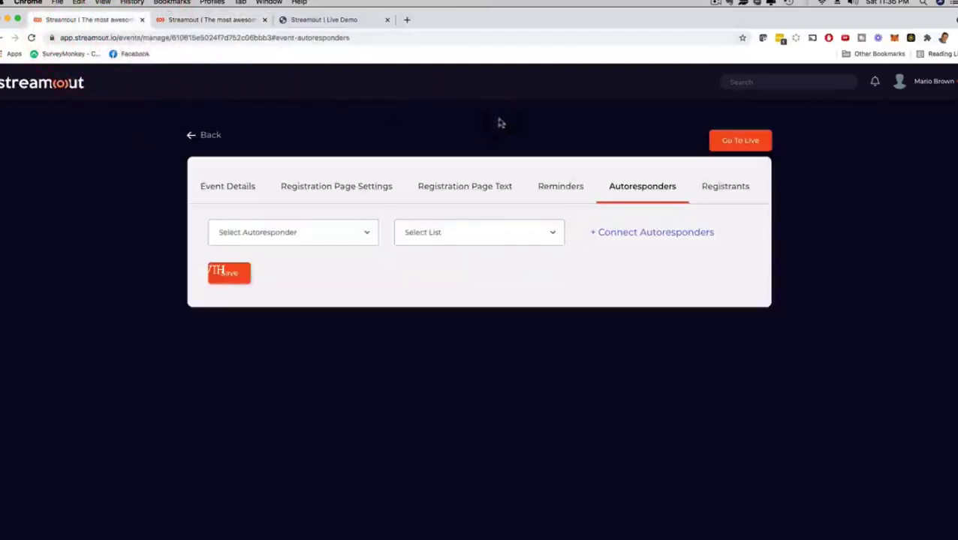
pyautogui.click(723, 190)
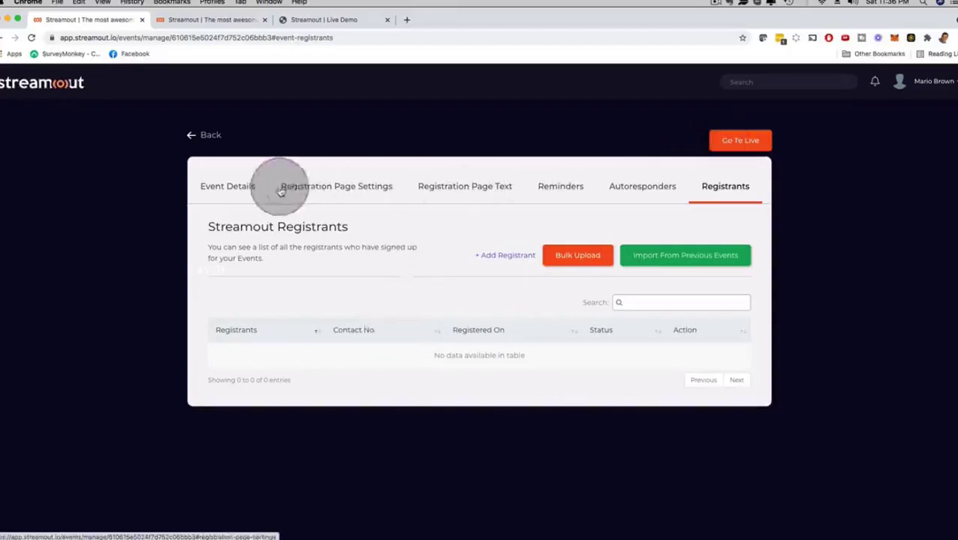
pyautogui.click(231, 186)
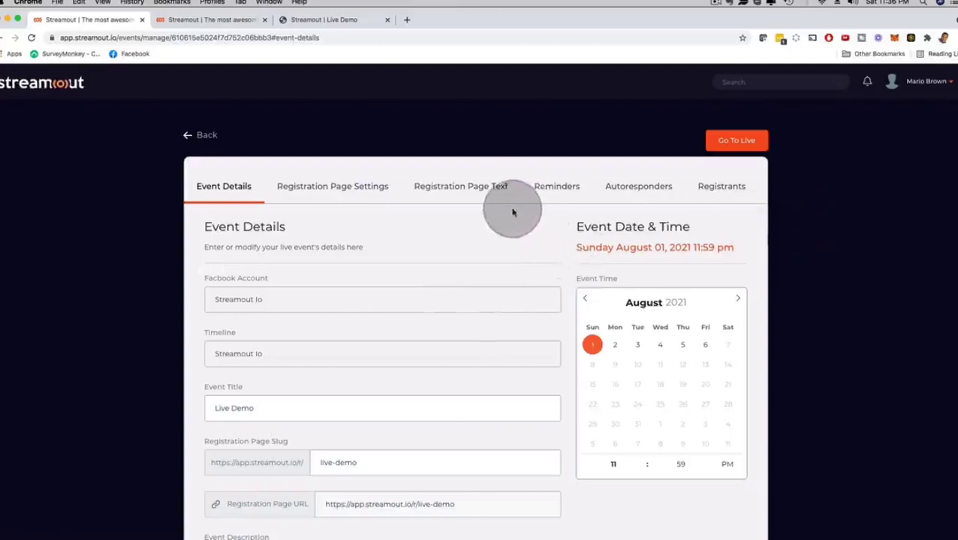
# Step: Open the Live Demo event's live studio and examine its comments, captions, graphics and setup sections
pyautogui.click(737, 141)
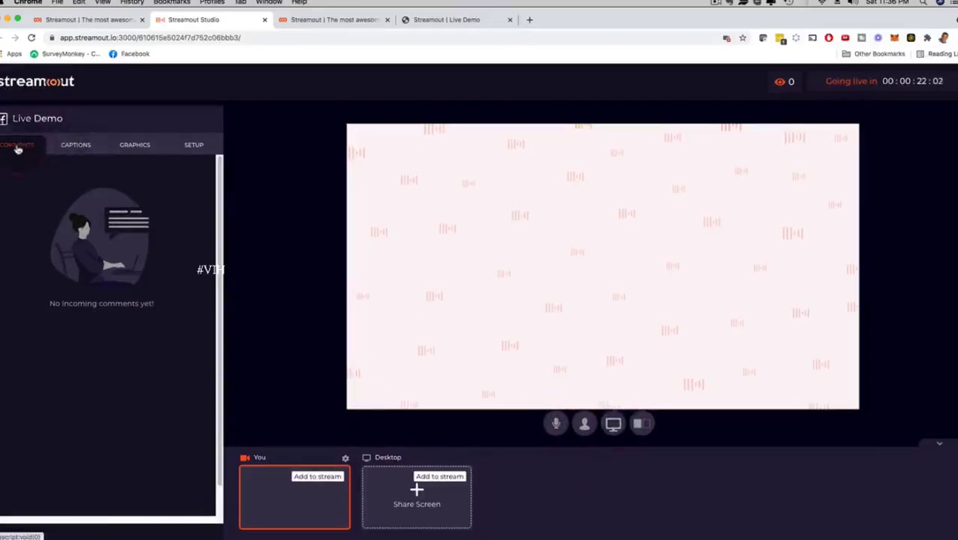
pyautogui.click(75, 145)
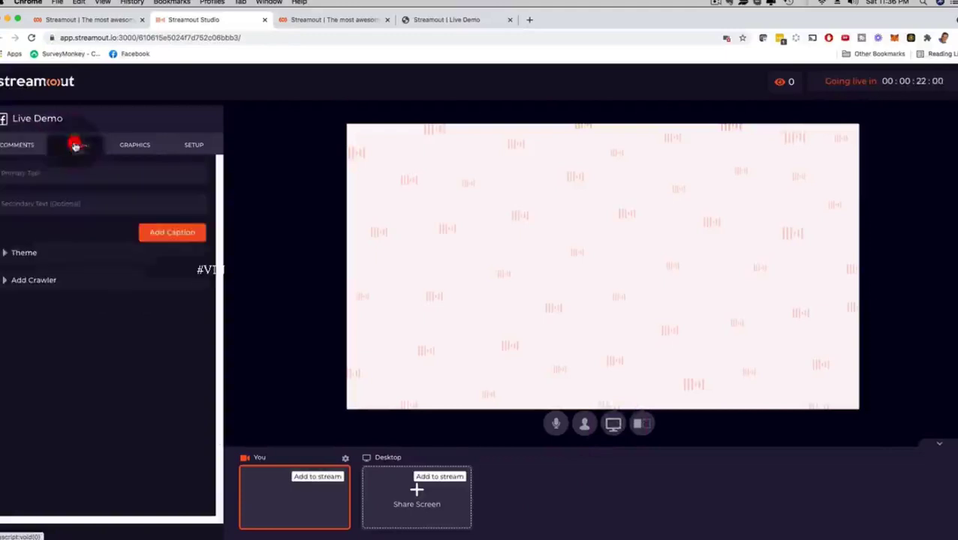
pyautogui.click(124, 148)
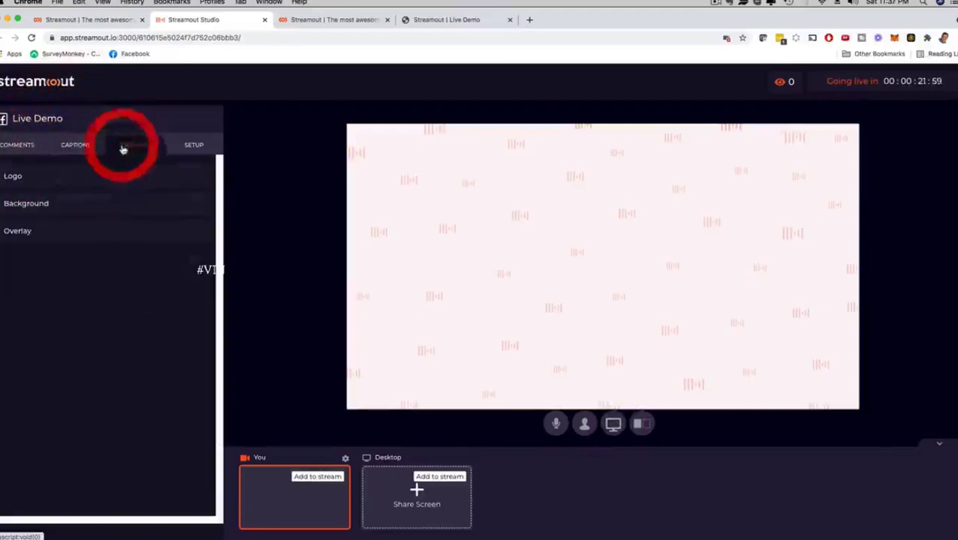
pyautogui.click(194, 146)
pyautogui.click(23, 144)
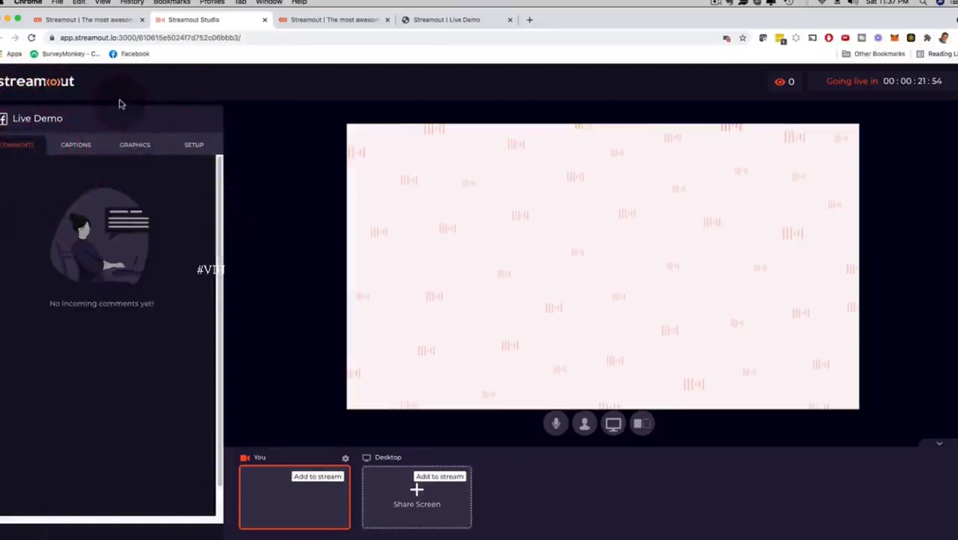
# Step: Leave the studio for the main dashboard and open the connected social accounts page
pyautogui.click(87, 20)
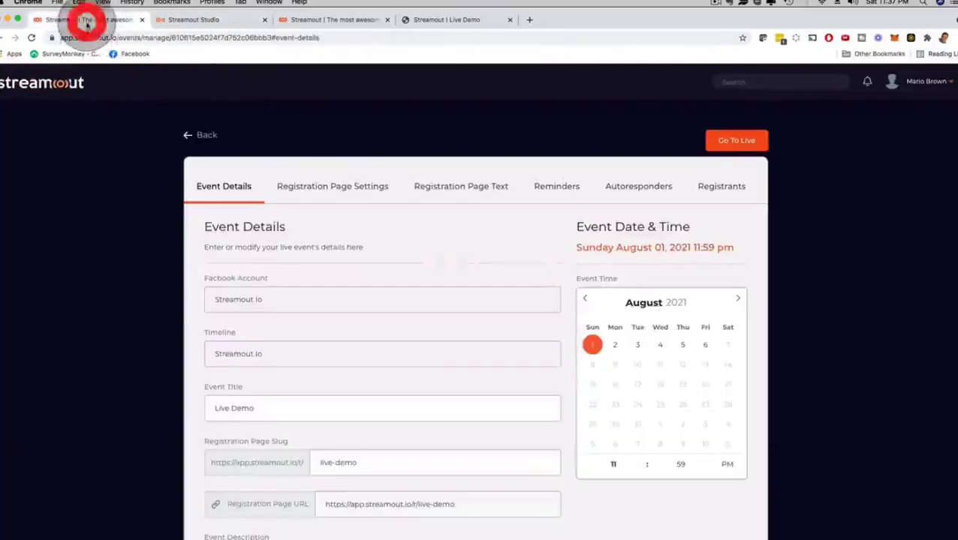
pyautogui.click(200, 137)
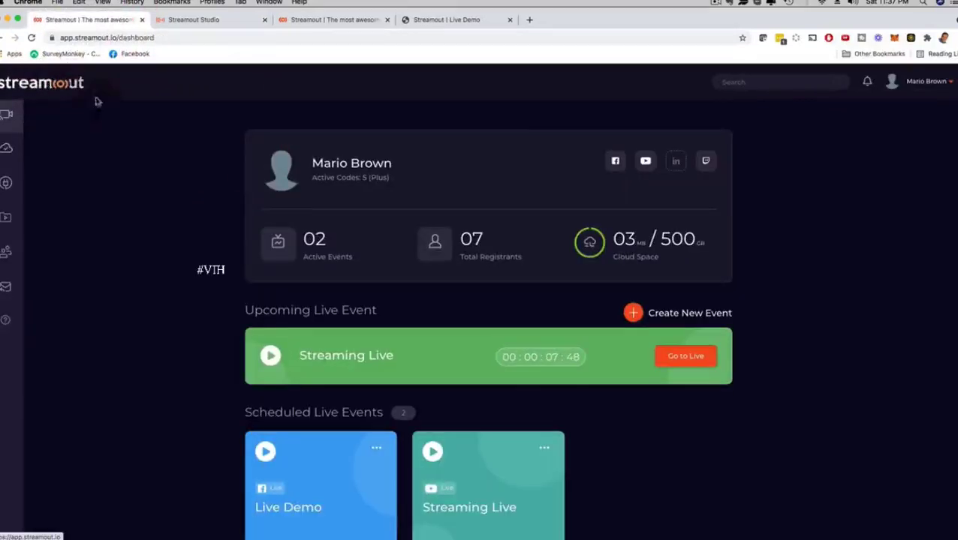
pyautogui.click(6, 148)
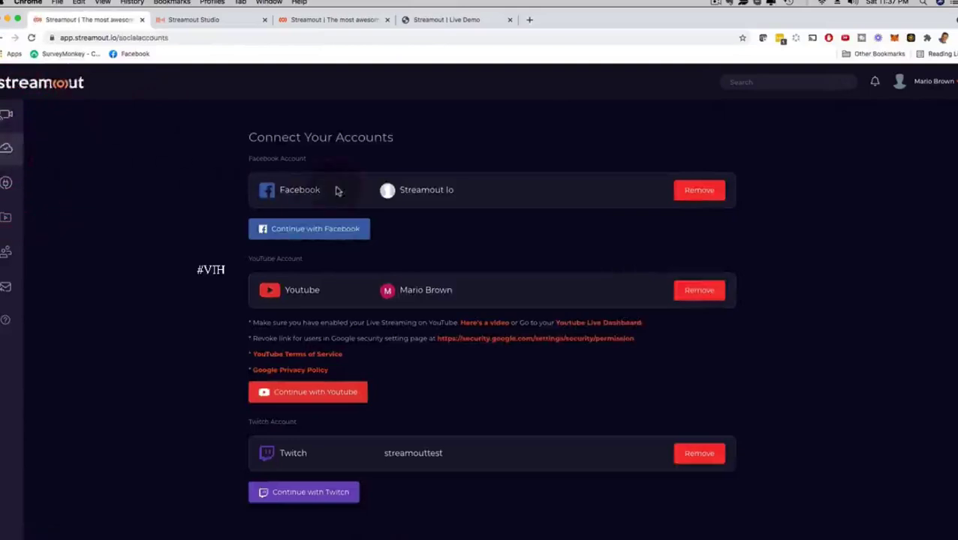